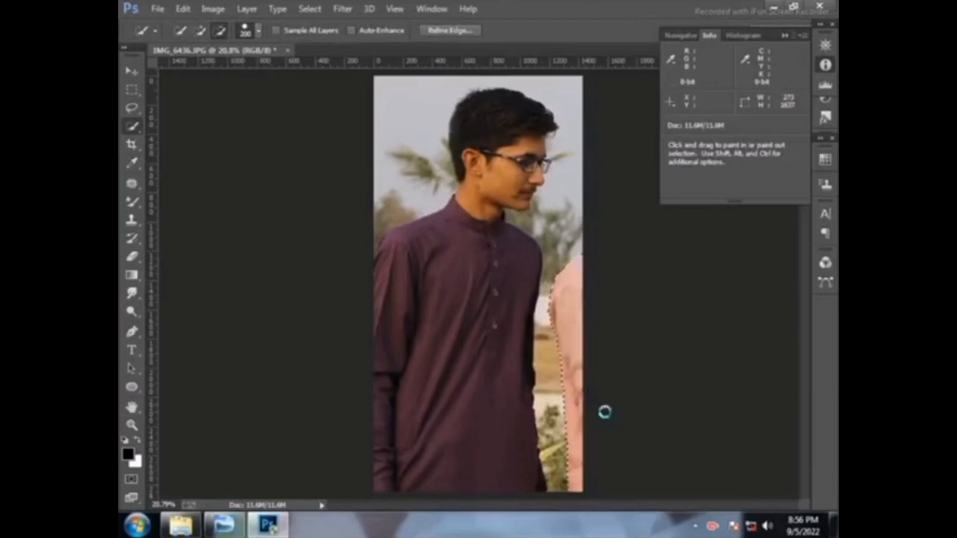
# Step: Clear the selection and rebalance the whole photo's tones with the Camera Raw Filter, lowering the Highlights
pyautogui.rightClick(536, 212)
pyautogui.click(575, 220)
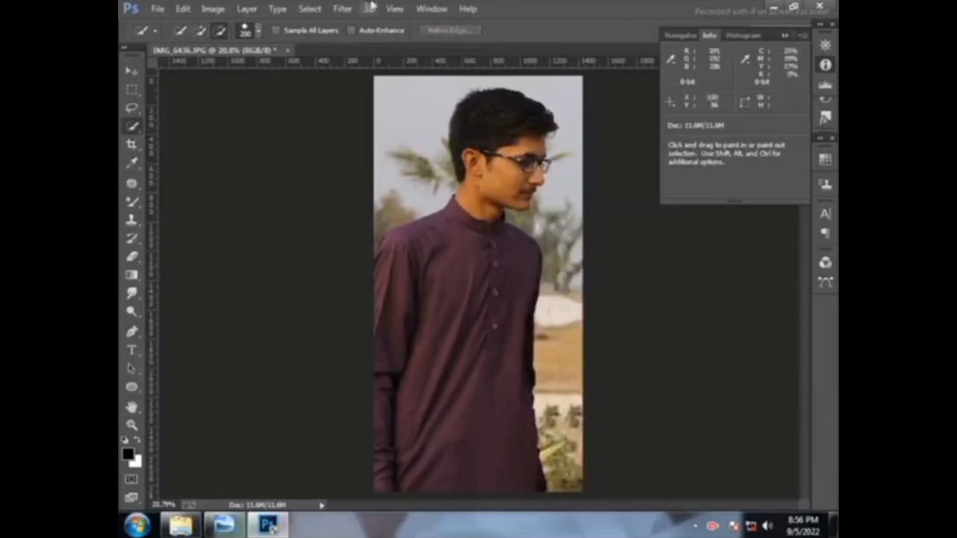
pyautogui.click(342, 9)
pyautogui.click(376, 92)
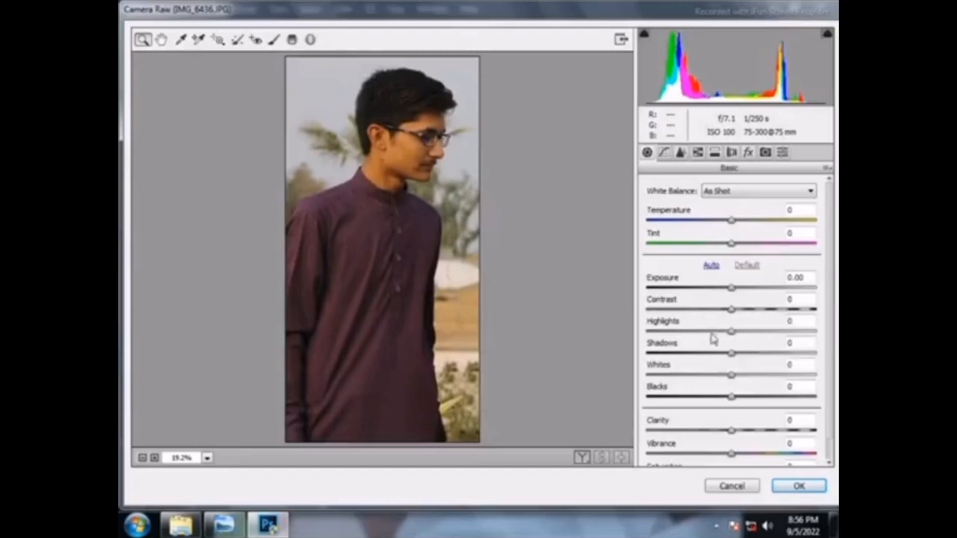
pyautogui.moveTo(712, 333); pyautogui.dragTo(677, 333)
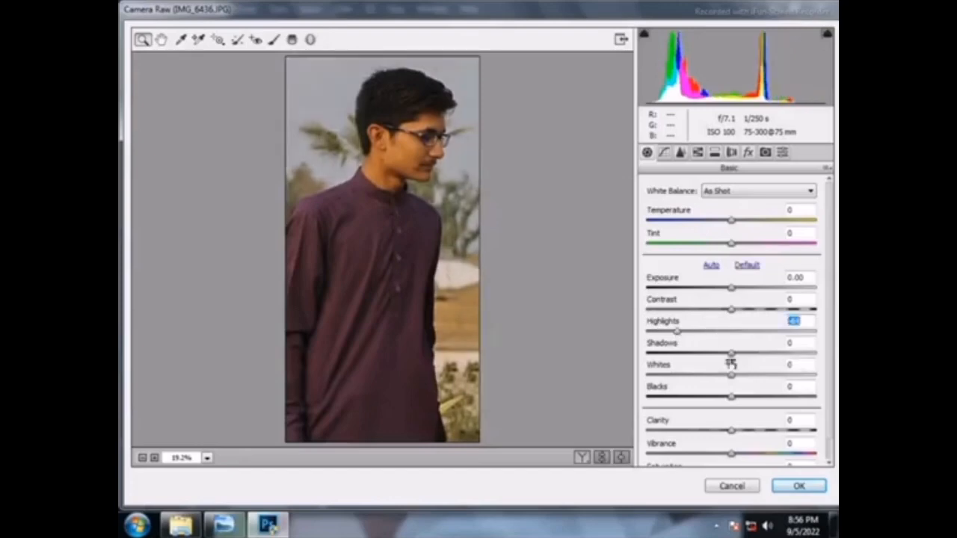
pyautogui.moveTo(730, 374)
pyautogui.mouseDown()
pyautogui.moveTo(772, 373)
pyautogui.moveTo(756, 374)
pyautogui.moveTo(775, 376)
pyautogui.moveTo(759, 374)
pyautogui.moveTo(758, 396)
pyautogui.moveTo(799, 396)
pyautogui.moveTo(714, 376)
pyautogui.mouseUp()
# Step: Set HSL Saturation to Reds +28, Oranges -23, Greens +61, Blues +57 and Magentas +53, raise Purples, and apply the filter
pyautogui.click(697, 153)
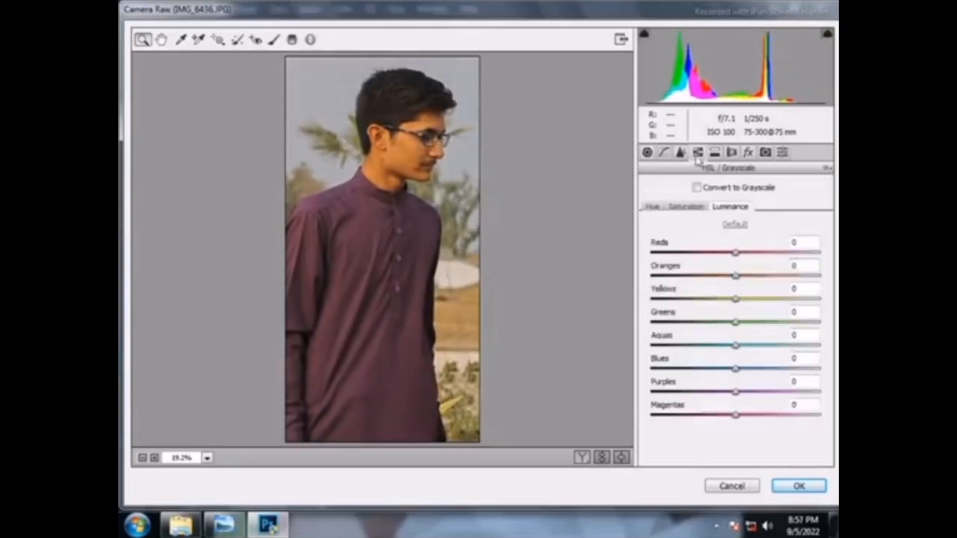
pyautogui.moveTo(731, 272); pyautogui.dragTo(760, 254)
pyautogui.click(686, 207)
pyautogui.moveTo(737, 276)
pyautogui.mouseDown()
pyautogui.moveTo(760, 281)
pyautogui.moveTo(719, 283)
pyautogui.mouseUp()
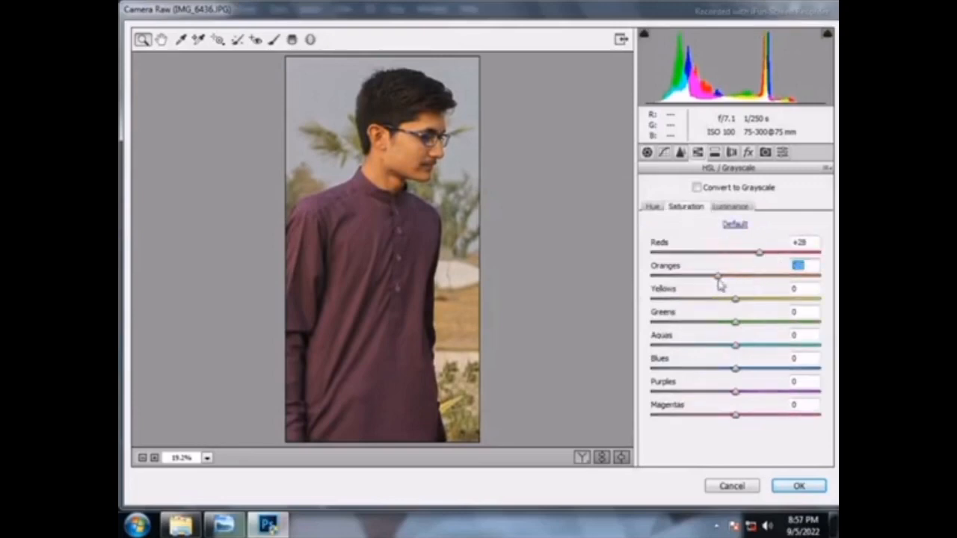
pyautogui.moveTo(736, 368); pyautogui.dragTo(783, 369)
pyautogui.moveTo(736, 322); pyautogui.dragTo(791, 332)
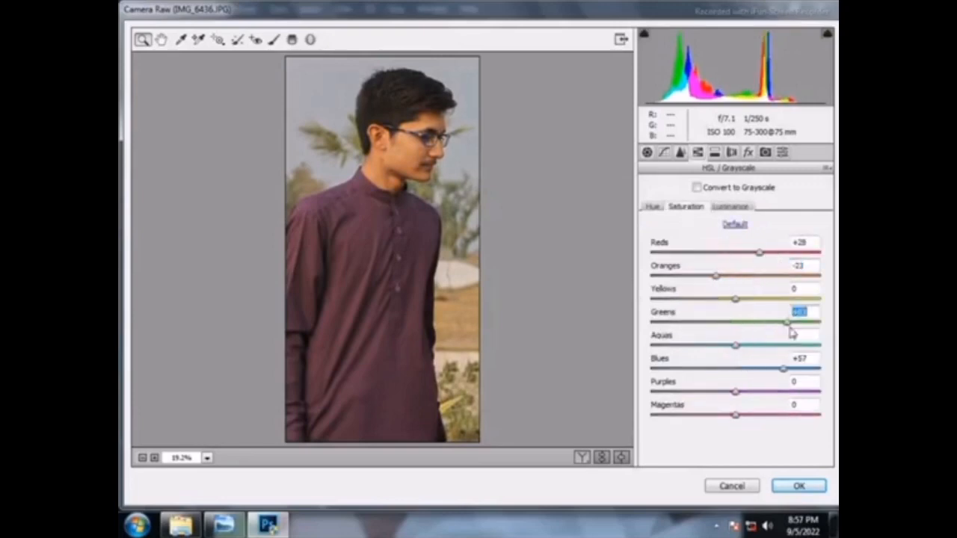
pyautogui.moveTo(735, 415); pyautogui.dragTo(781, 415)
pyautogui.moveTo(735, 392); pyautogui.dragTo(779, 393)
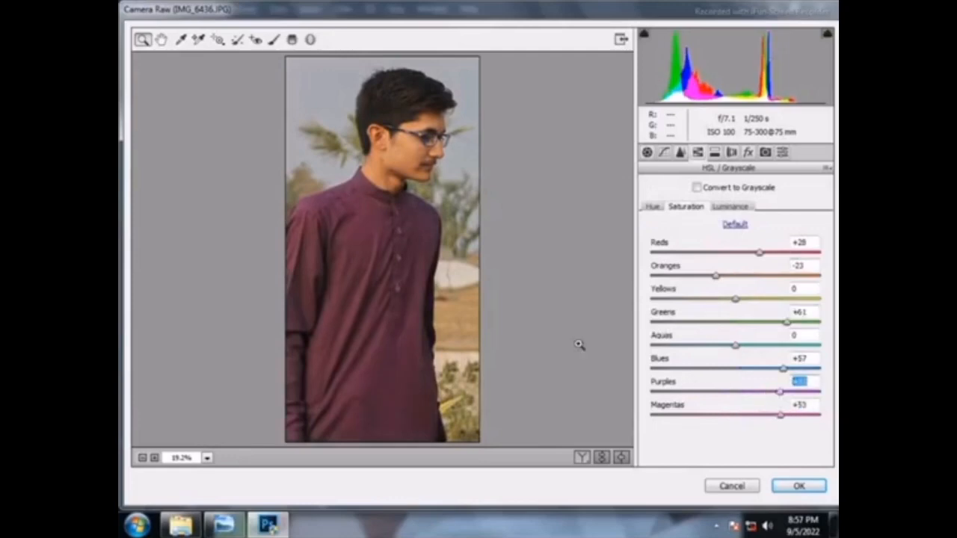
pyautogui.press('Return')
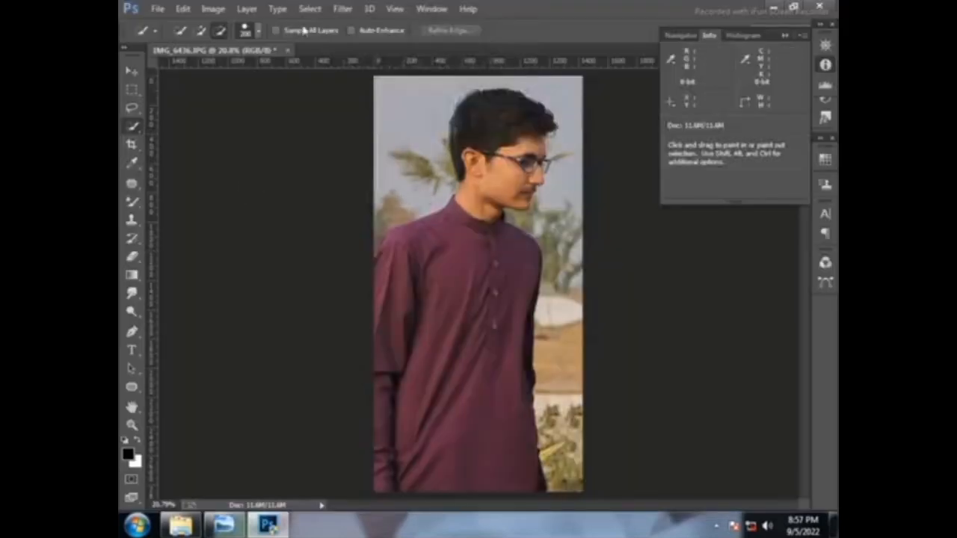
# Step: Select the man's head, face and whole shirt with the Quick Selection tool
pyautogui.click(337, 10)
pyautogui.click(338, 12)
pyautogui.moveTo(436, 278)
pyautogui.mouseDown()
pyautogui.moveTo(457, 258)
pyautogui.moveTo(506, 118)
pyautogui.moveTo(511, 131)
pyautogui.mouseUp()
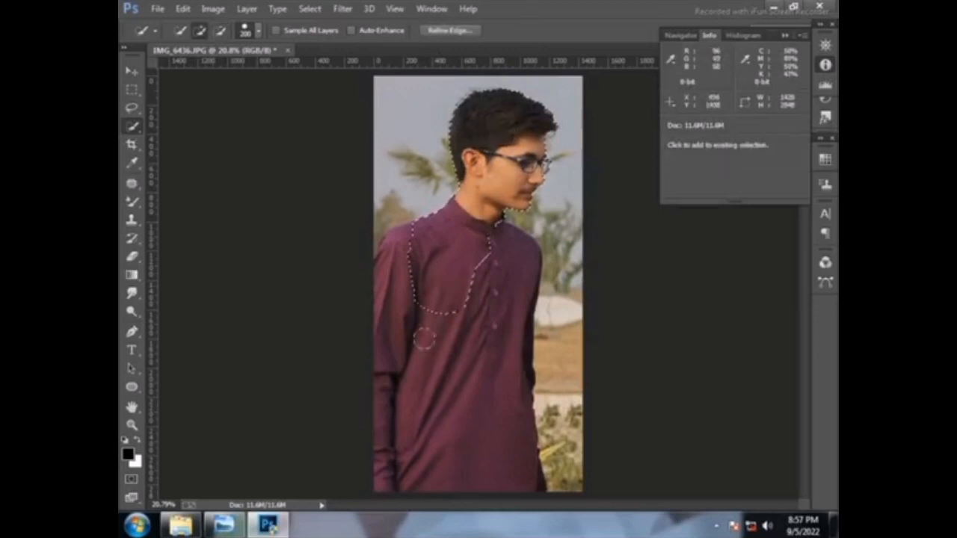
pyautogui.moveTo(424, 338)
pyautogui.mouseDown()
pyautogui.moveTo(415, 372)
pyautogui.moveTo(440, 406)
pyautogui.mouseUp()
pyautogui.press('alt')
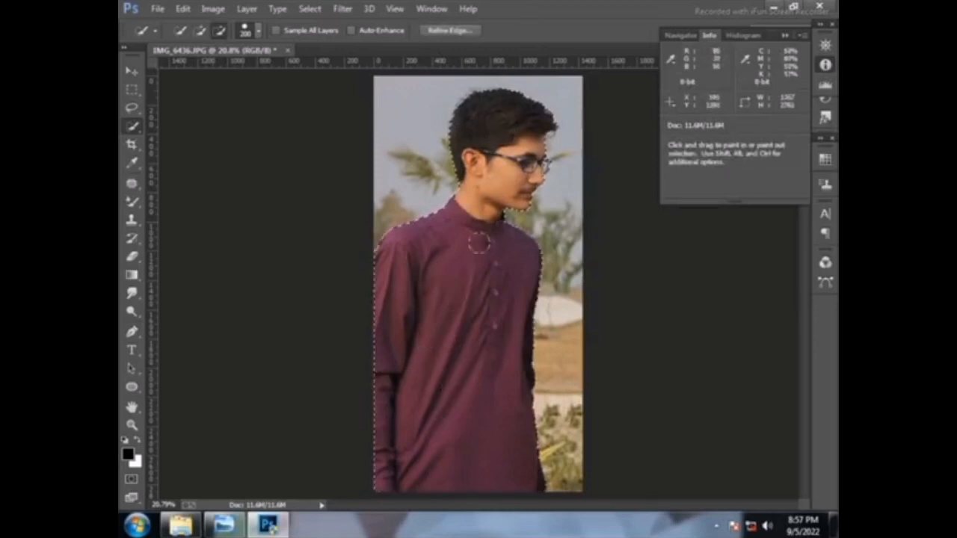
pyautogui.rightClick(479, 243)
pyautogui.click(523, 217)
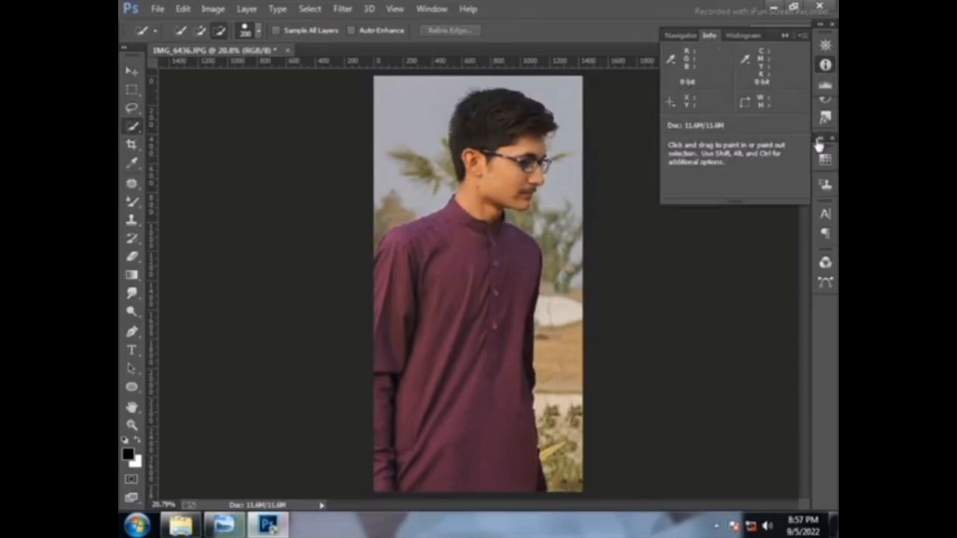
pyautogui.click(785, 35)
pyautogui.click(825, 213)
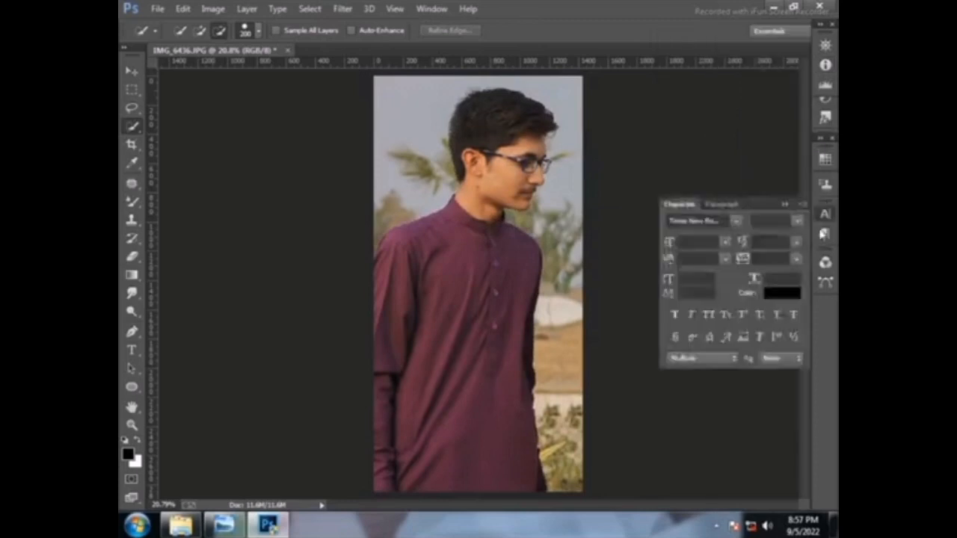
pyautogui.click(823, 234)
pyautogui.click(824, 234)
pyautogui.click(824, 263)
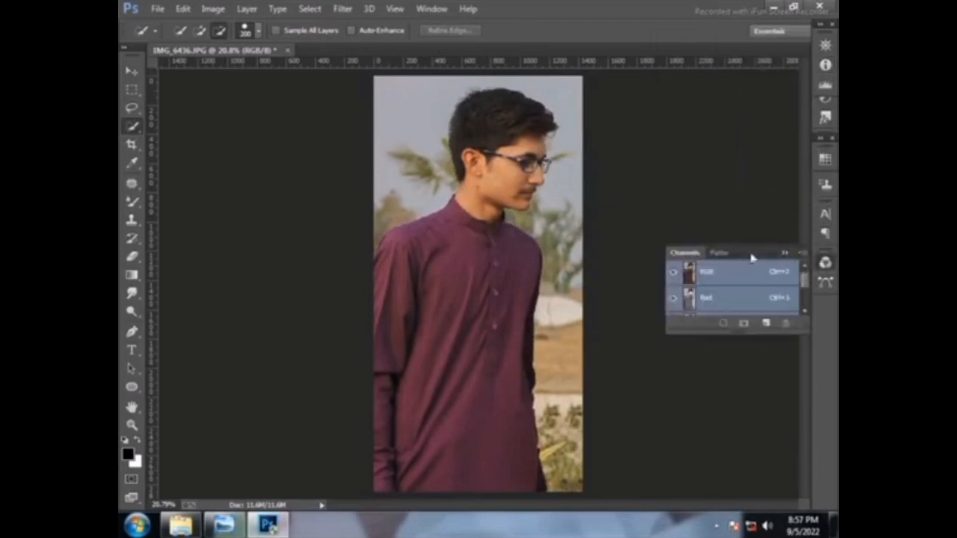
pyautogui.click(826, 281)
pyautogui.click(820, 288)
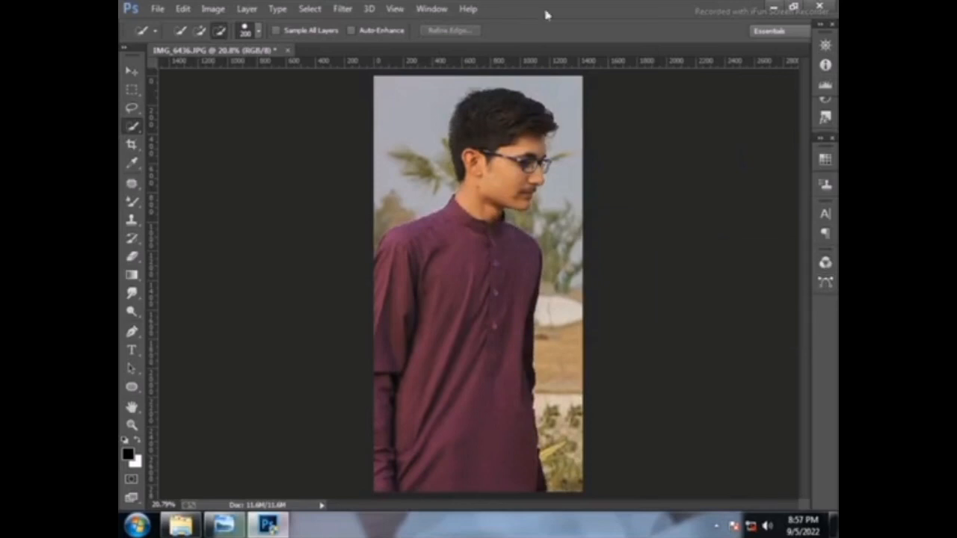
# Step: Undo the deselection with the document history displayed, and invert the selection to cover the background
pyautogui.click(431, 8)
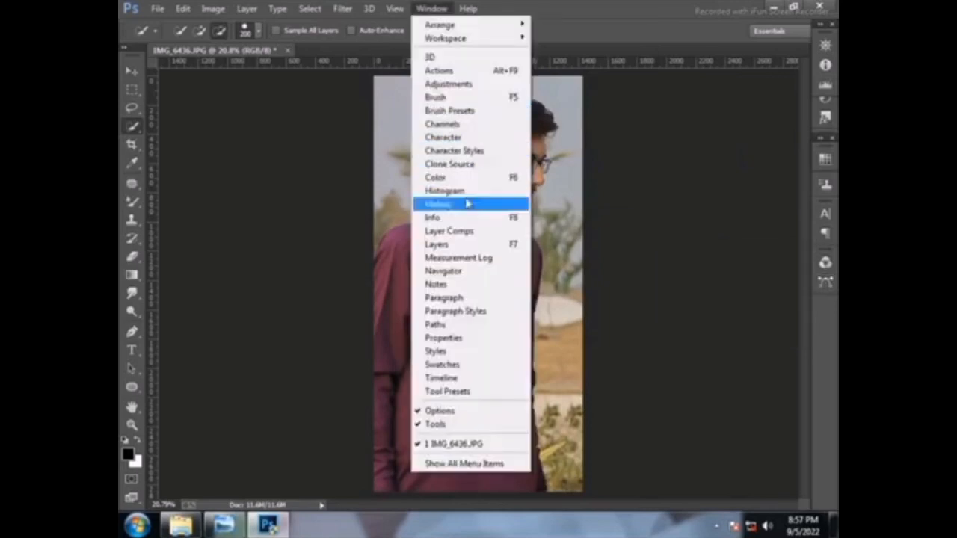
pyautogui.click(440, 204)
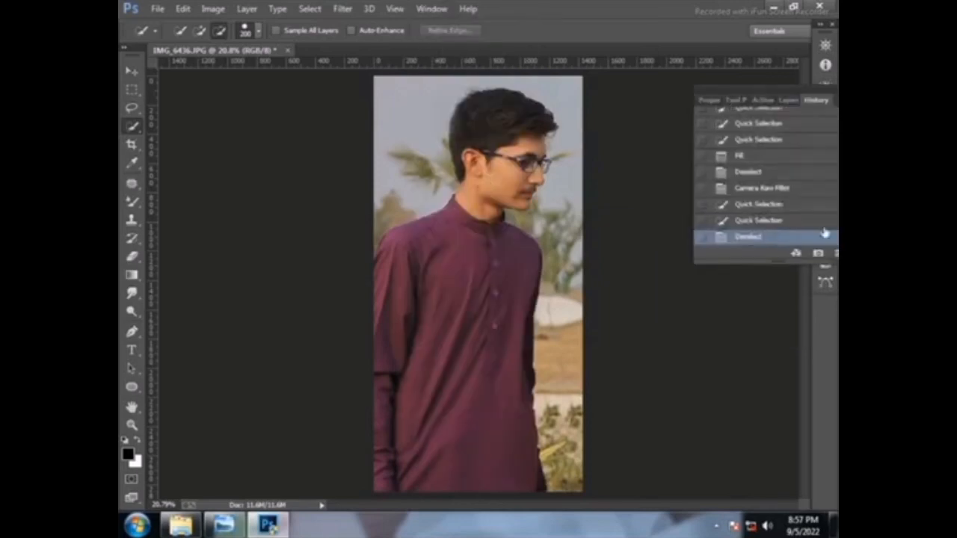
pyautogui.hotkey('ctrl', 'z')
pyautogui.rightClick(495, 183)
pyautogui.click(515, 205)
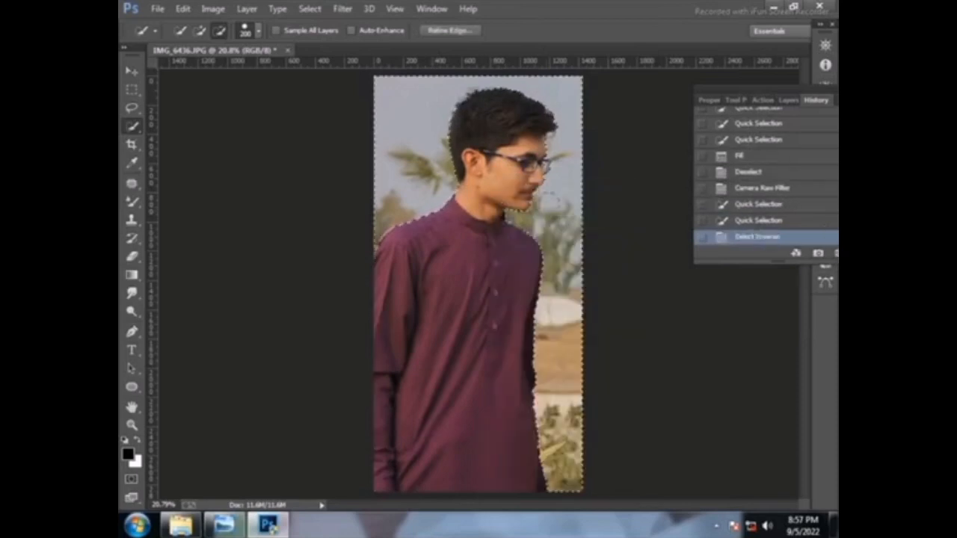
# Step: Refine the background selection's edge by brushing along the man's hair in Refine Edge, and apply it
pyautogui.rightClick(522, 125)
pyautogui.click(588, 187)
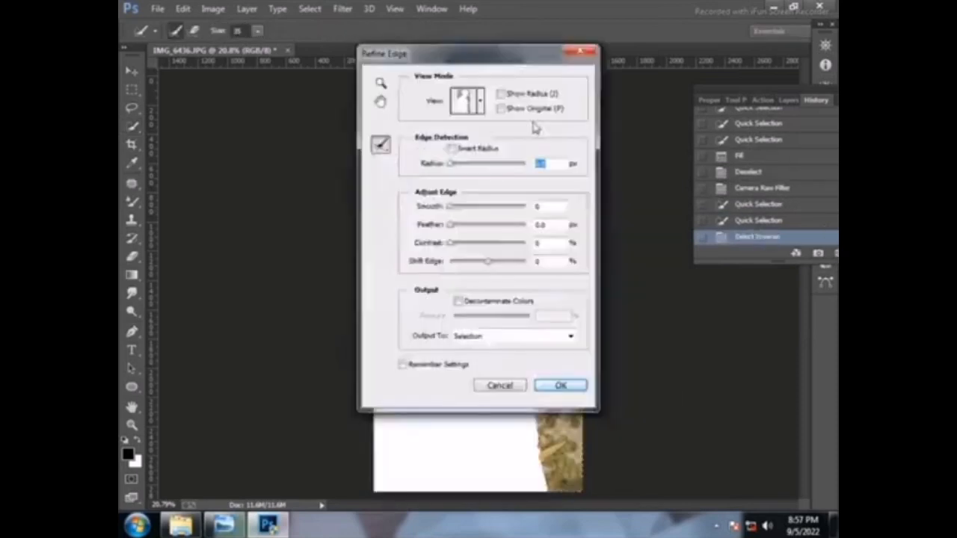
pyautogui.moveTo(518, 66); pyautogui.dragTo(497, 396)
pyautogui.click(463, 97)
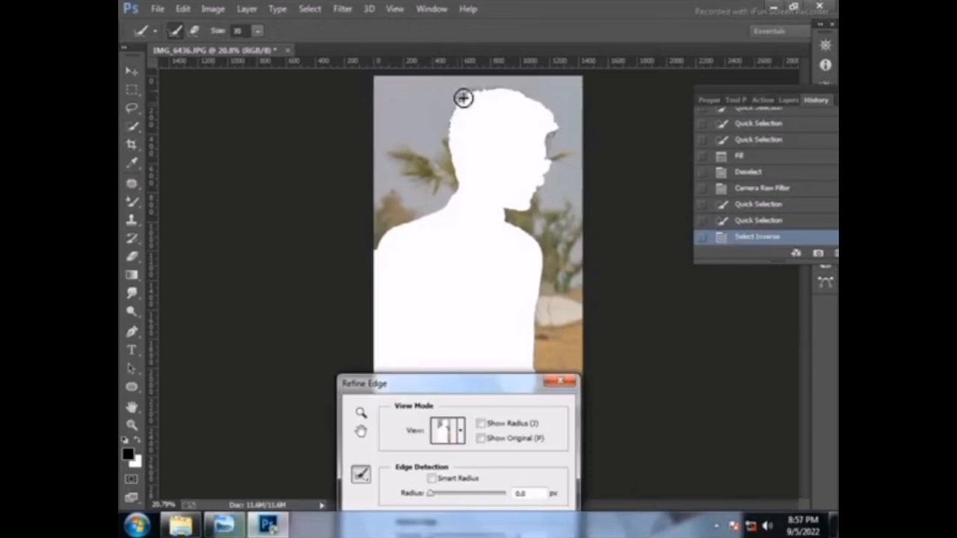
pyautogui.moveTo(468, 103)
pyautogui.mouseDown()
pyautogui.moveTo(489, 98)
pyautogui.moveTo(456, 179)
pyautogui.moveTo(489, 166)
pyautogui.mouseUp()
pyautogui.moveTo(544, 102); pyautogui.dragTo(550, 133)
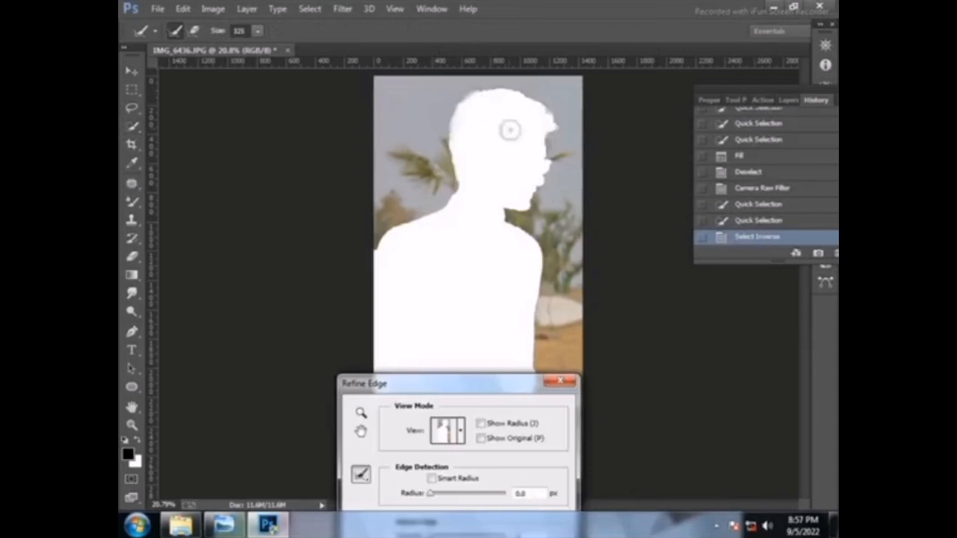
pyautogui.press('Return')
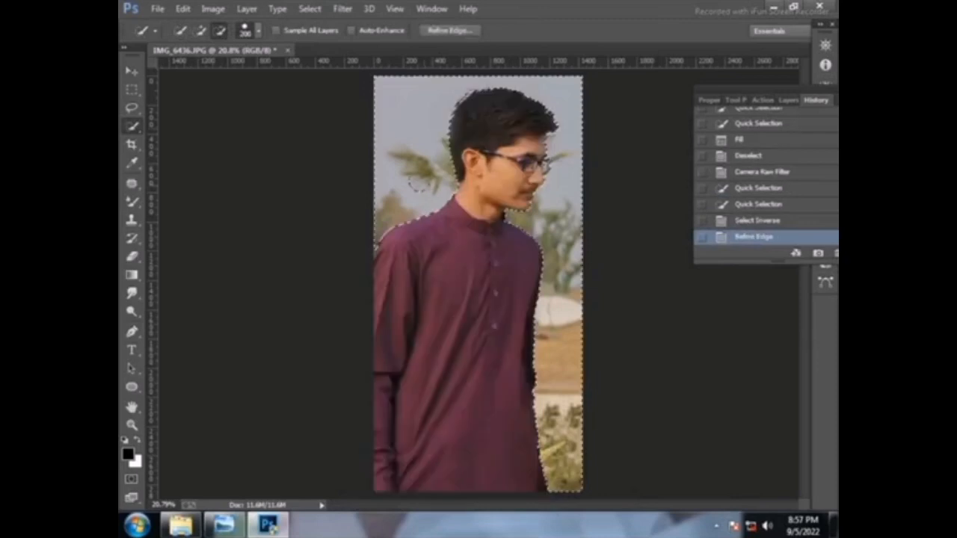
# Step: Examine the refined selection edge around the man's face, hair and collar at close range
pyautogui.click(131, 424)
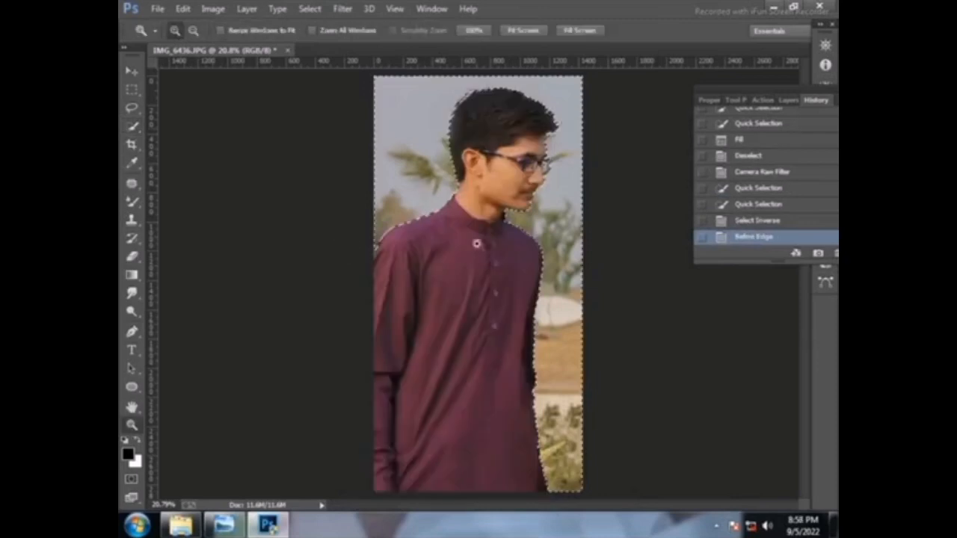
pyautogui.click(478, 245)
pyautogui.click(588, 135)
pyautogui.click(473, 91)
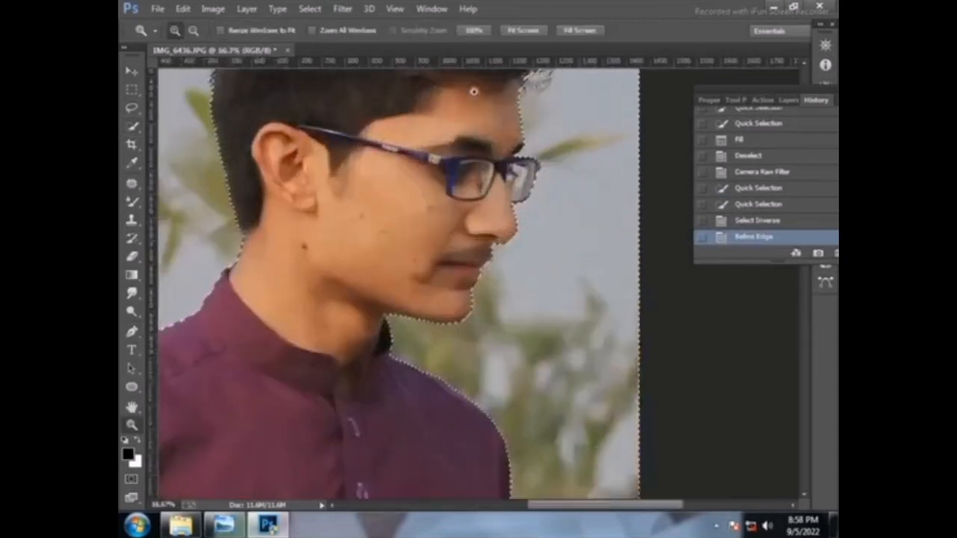
pyautogui.rightClick(482, 186)
pyautogui.click(545, 202)
pyautogui.rightClick(535, 196)
pyautogui.click(598, 207)
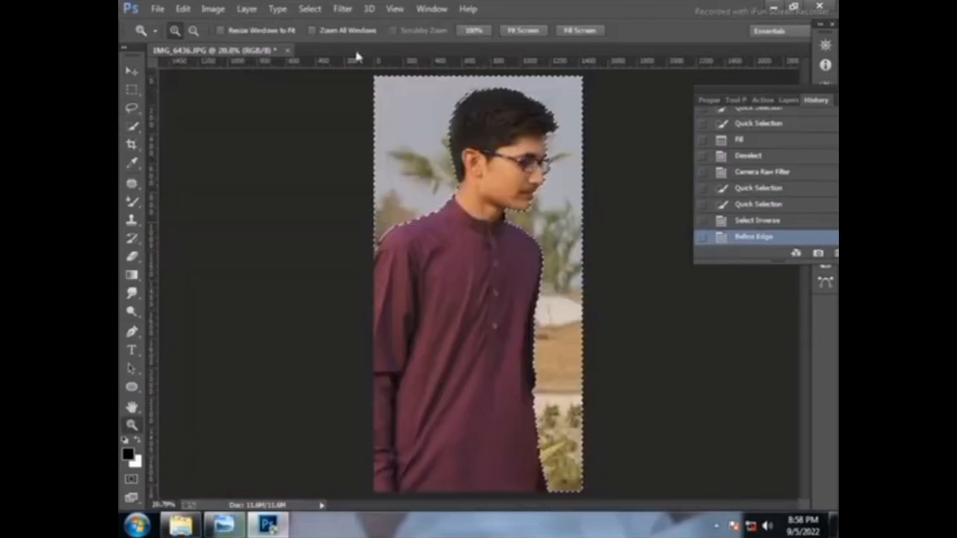
# Step: Use the Camera Raw Filter on the selected background to lower Highlights, raise Shadows and adjust Whites
pyautogui.click(342, 8)
pyautogui.click(374, 90)
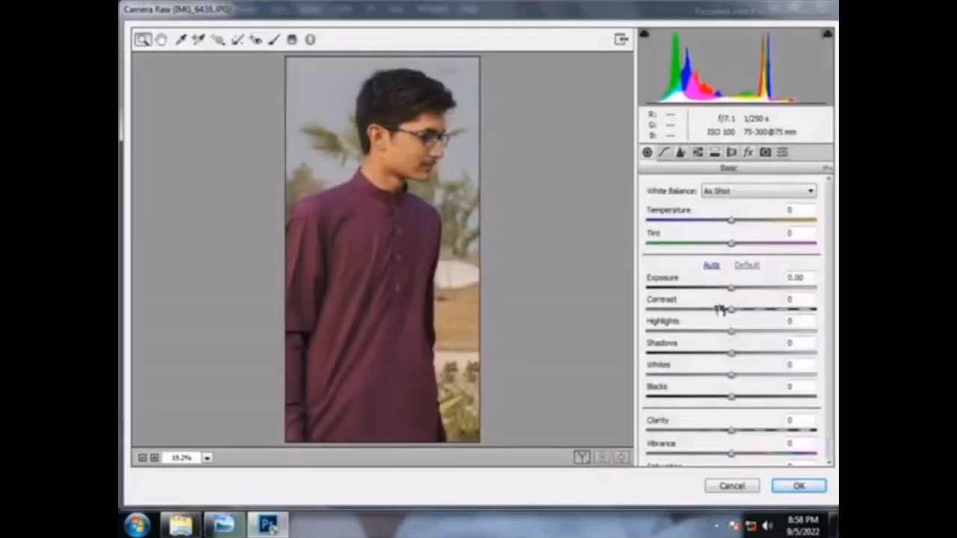
pyautogui.moveTo(731, 331); pyautogui.dragTo(666, 331)
pyautogui.moveTo(731, 352); pyautogui.dragTo(790, 353)
pyautogui.moveTo(730, 374); pyautogui.dragTo(814, 370)
# Step: Raise the background's HSL Saturation for Aquas to +59 and strongly boost Blues, Yellows and Greens
pyautogui.click(697, 152)
pyautogui.click(785, 346)
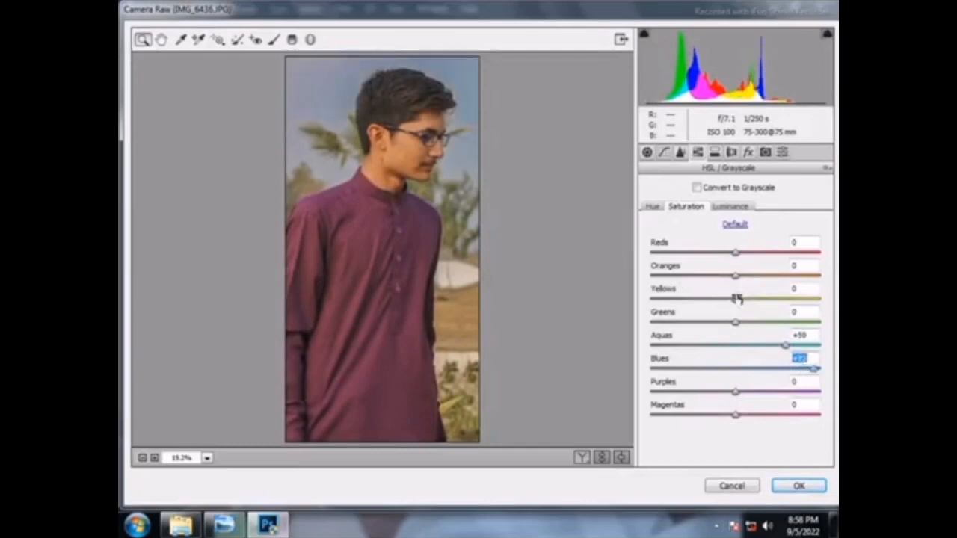
pyautogui.moveTo(735, 299); pyautogui.dragTo(780, 300)
pyautogui.moveTo(735, 322); pyautogui.dragTo(812, 322)
# Step: Shift the background's Yellows and Greens hues strongly negative so the foliage turns orange, and apply the filter
pyautogui.click(653, 207)
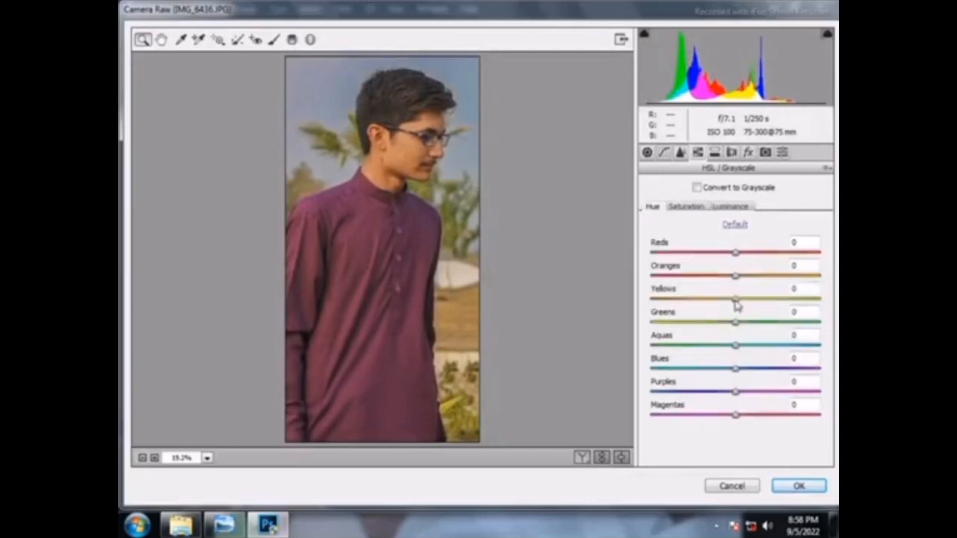
pyautogui.moveTo(735, 300); pyautogui.dragTo(694, 300)
pyautogui.moveTo(735, 323); pyautogui.dragTo(650, 323)
pyautogui.moveTo(694, 299); pyautogui.dragTo(664, 298)
pyautogui.press('Return')
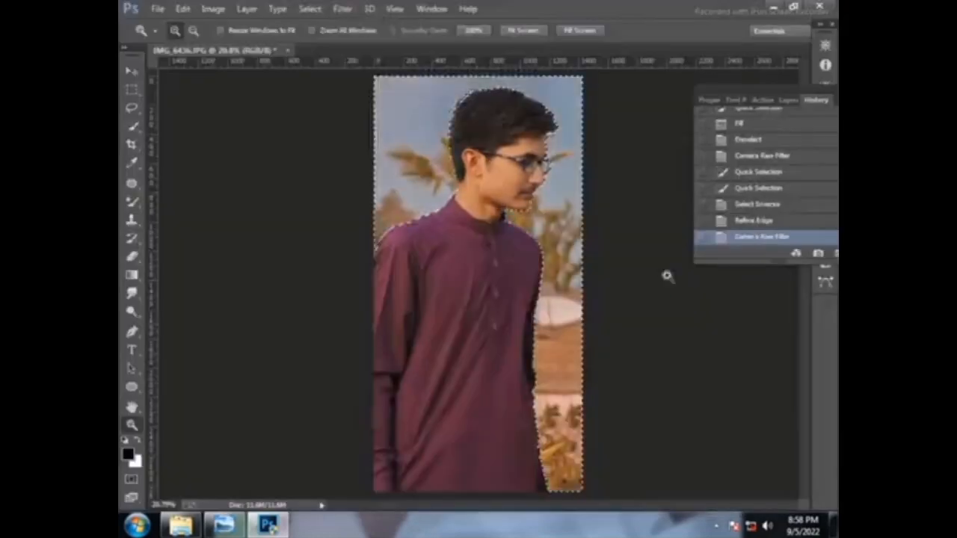
# Step: Run the Camera Raw Filter on the background again and fine-tune its tones, including Highlights and Whites
pyautogui.click(341, 8)
pyautogui.click(363, 90)
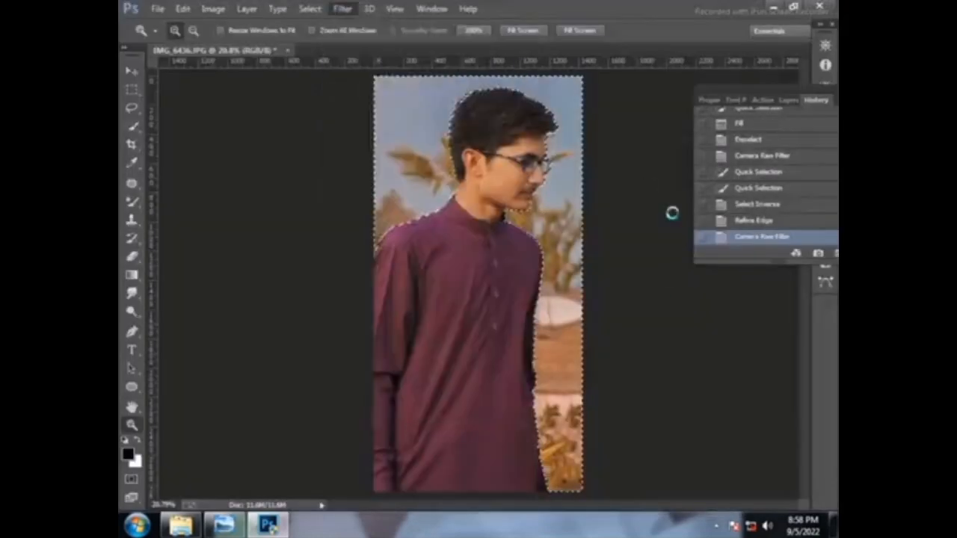
pyautogui.moveTo(695, 314); pyautogui.dragTo(685, 309)
pyautogui.moveTo(731, 330); pyautogui.dragTo(730, 353)
pyautogui.moveTo(730, 375)
pyautogui.mouseDown()
pyautogui.moveTo(778, 379)
pyautogui.moveTo(733, 375)
pyautogui.mouseUp()
# Step: Set the background's HSL Hue to Greens -80, Yellows -71 and Aquas +90, and shift Blues slightly negative
pyautogui.click(697, 152)
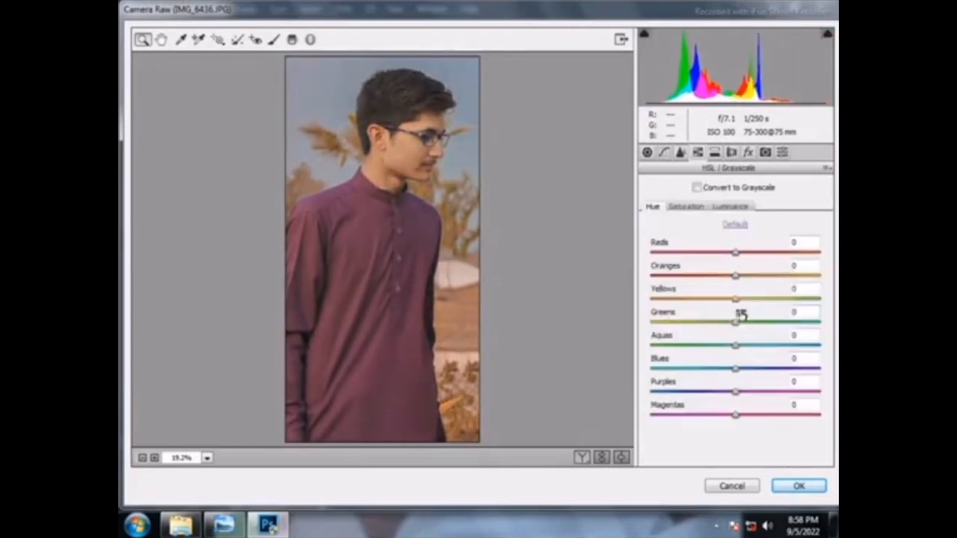
pyautogui.moveTo(735, 321); pyautogui.dragTo(667, 321)
pyautogui.moveTo(734, 298); pyautogui.dragTo(682, 295)
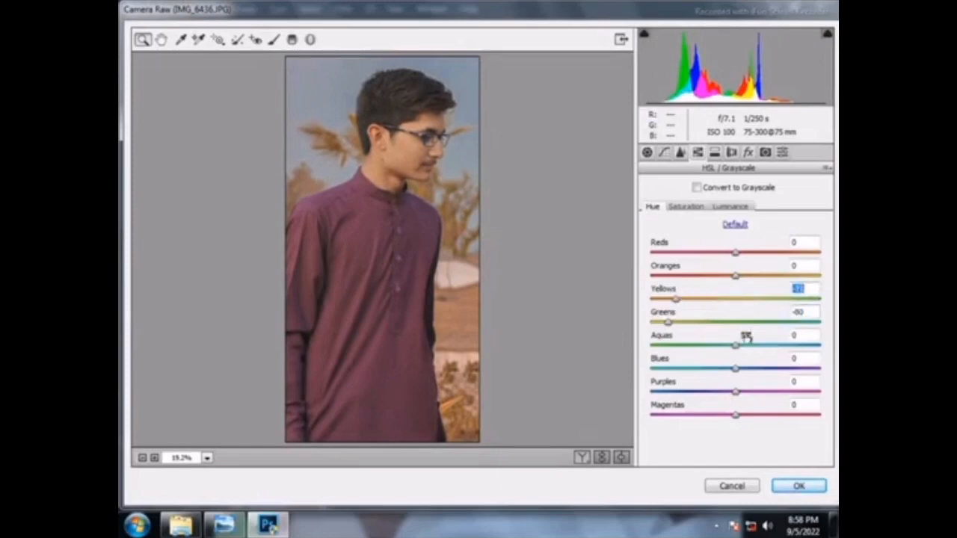
pyautogui.moveTo(736, 345); pyautogui.dragTo(811, 344)
pyautogui.moveTo(752, 369); pyautogui.dragTo(733, 371)
# Step: Set the background's Blues Saturation to +84, slightly lower the Oranges Saturation, and apply the filter
pyautogui.click(685, 207)
pyautogui.click(653, 209)
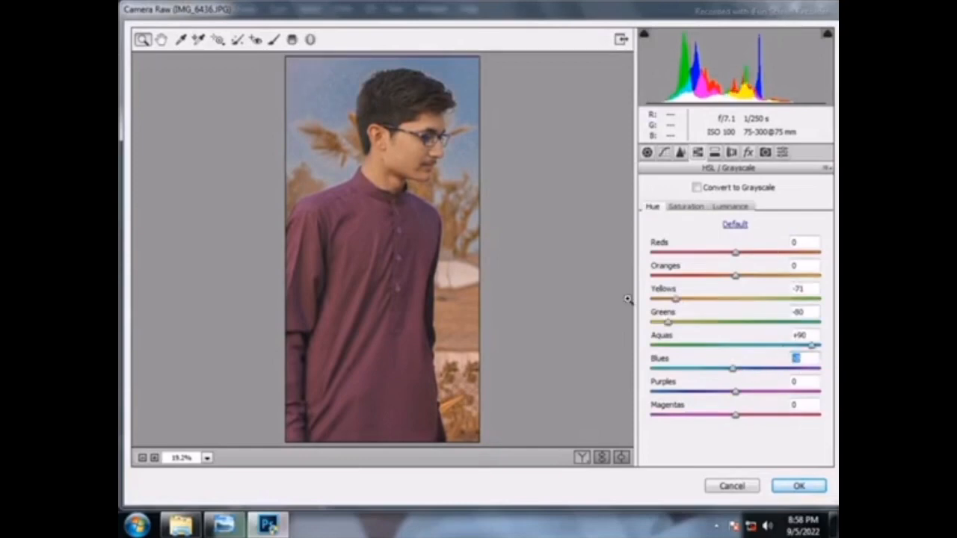
pyautogui.click(685, 208)
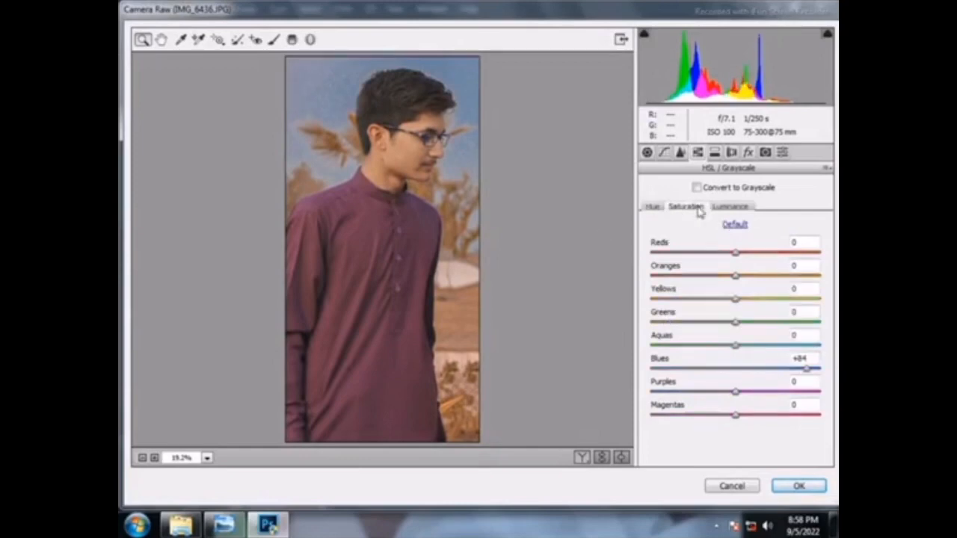
pyautogui.moveTo(726, 274); pyautogui.dragTo(782, 277)
pyautogui.click(730, 207)
pyautogui.click(685, 208)
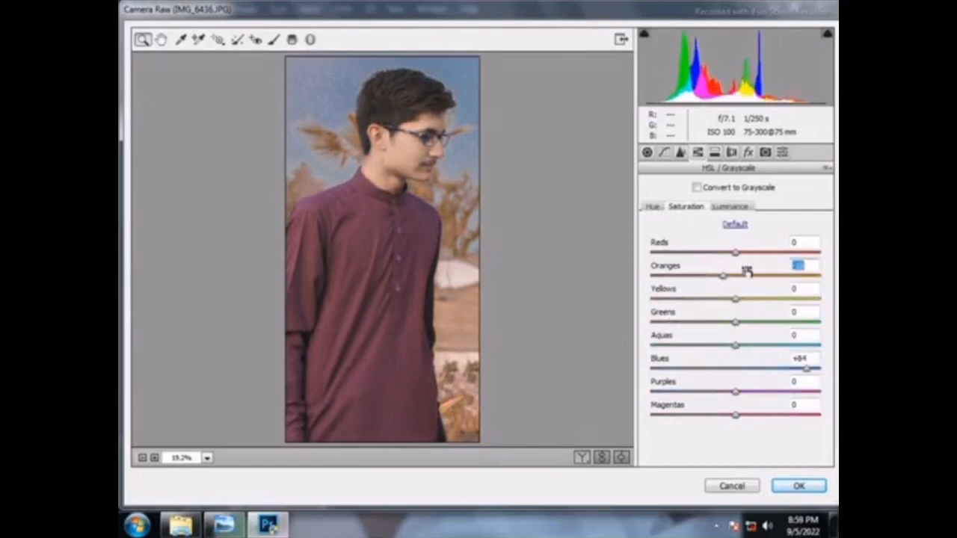
pyautogui.press('Return')
# Step: Apply a Lens Blur with a Radius of 35 and a Hexagon iris to the selected background
pyautogui.click(342, 9)
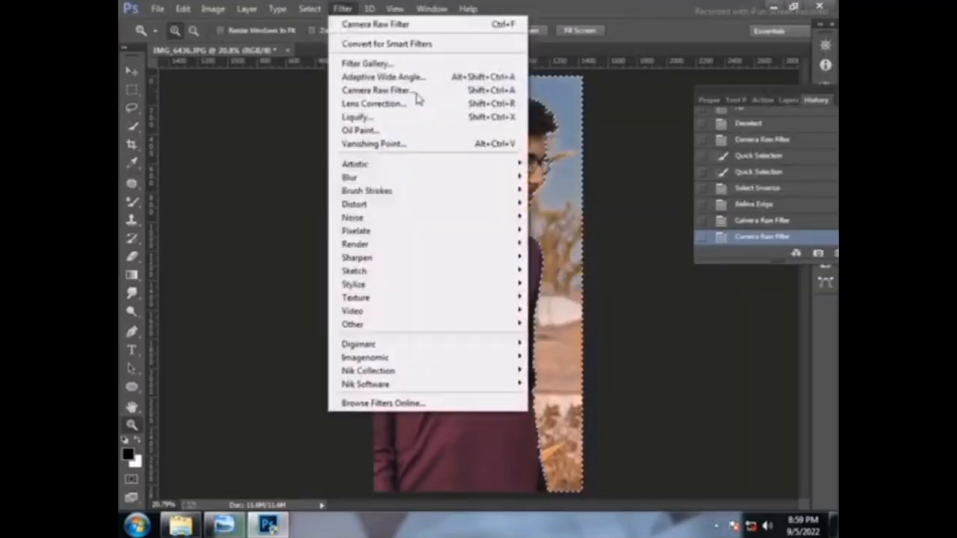
pyautogui.moveTo(412, 174)
pyautogui.click(566, 291)
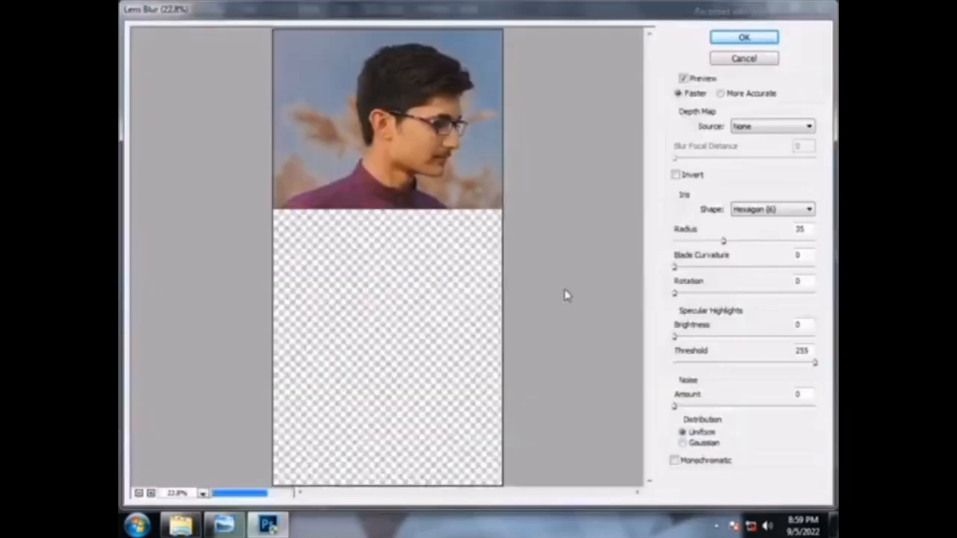
pyautogui.press('Return')
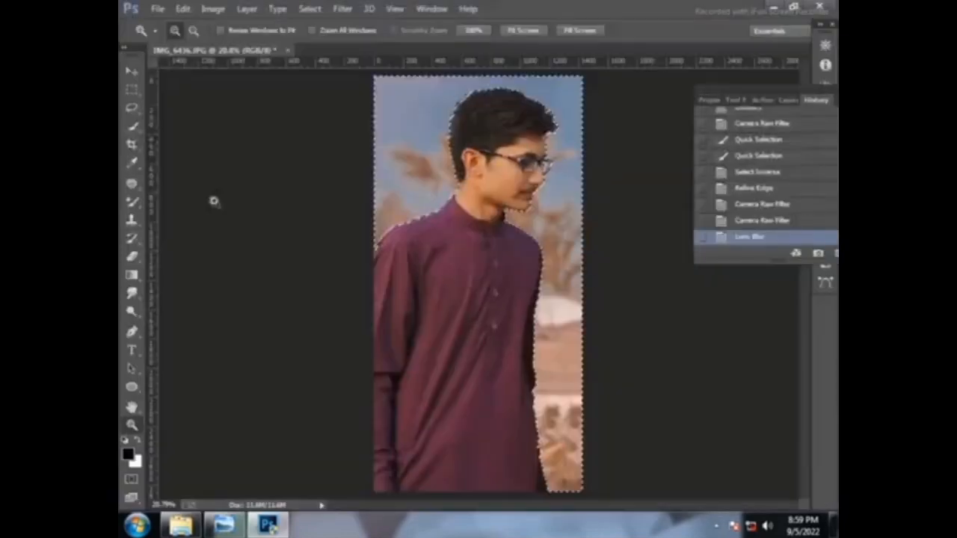
# Step: Invert the selection to the subject and, in the Camera Raw Filter, set Highlights to -48 and raise Shadows strongly
pyautogui.click(134, 143)
pyautogui.click(133, 127)
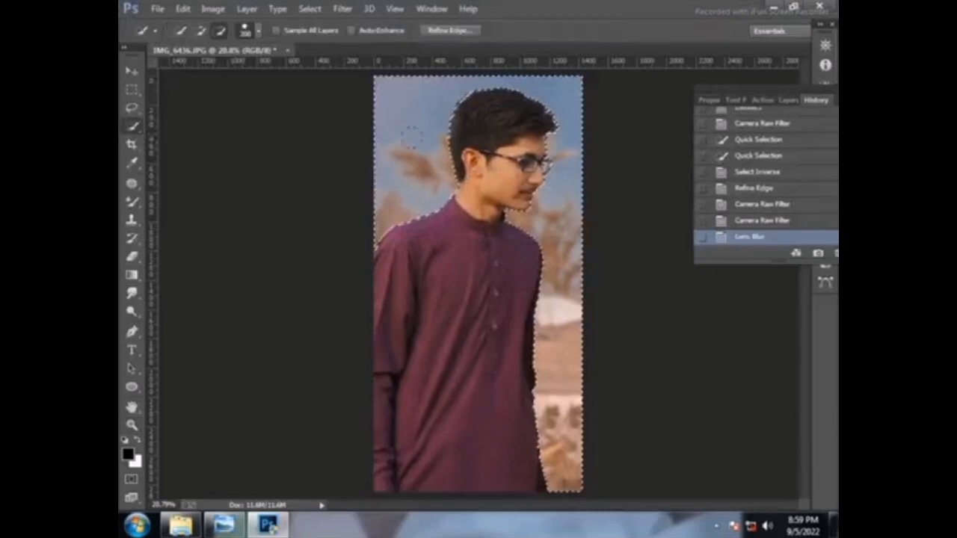
pyautogui.rightClick(417, 145)
pyautogui.click(449, 169)
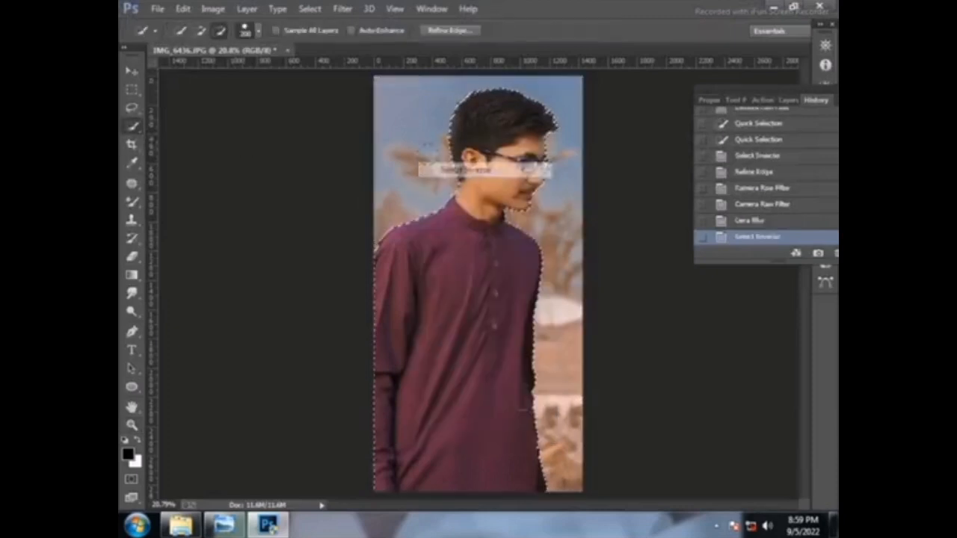
pyautogui.click(343, 8)
pyautogui.click(396, 90)
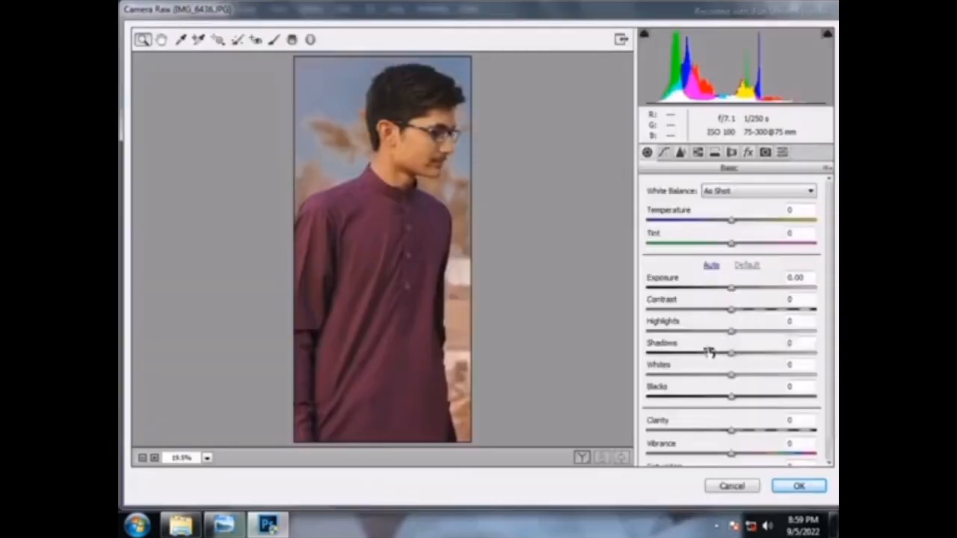
pyautogui.moveTo(731, 353); pyautogui.dragTo(791, 355)
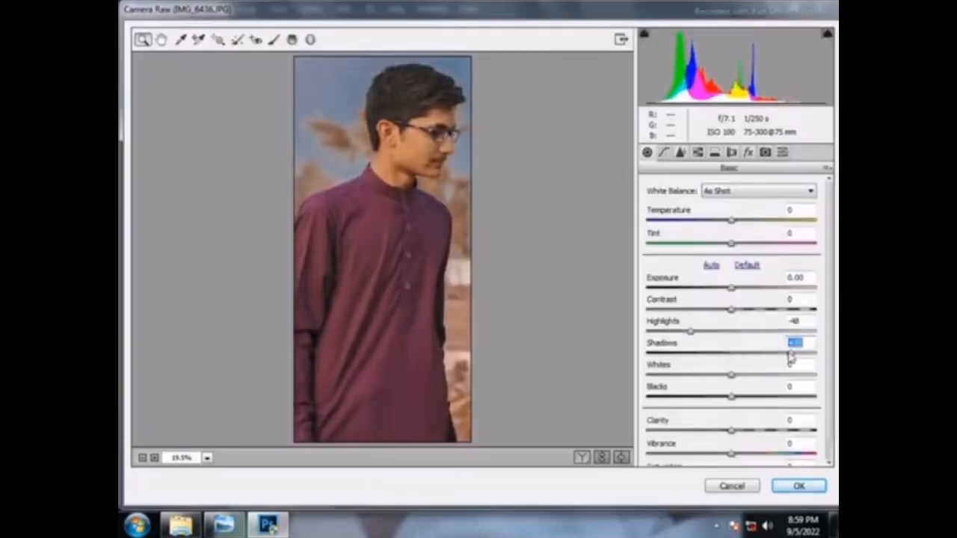
# Step: Set the subject's HSL Luminance to Reds +32 and Oranges +43, slightly lower Purples, raise Magentas strongly, and apply the filter
pyautogui.click(714, 152)
pyautogui.click(697, 153)
pyautogui.moveTo(735, 275); pyautogui.dragTo(761, 253)
pyautogui.click(729, 206)
pyautogui.moveTo(735, 275); pyautogui.dragTo(774, 278)
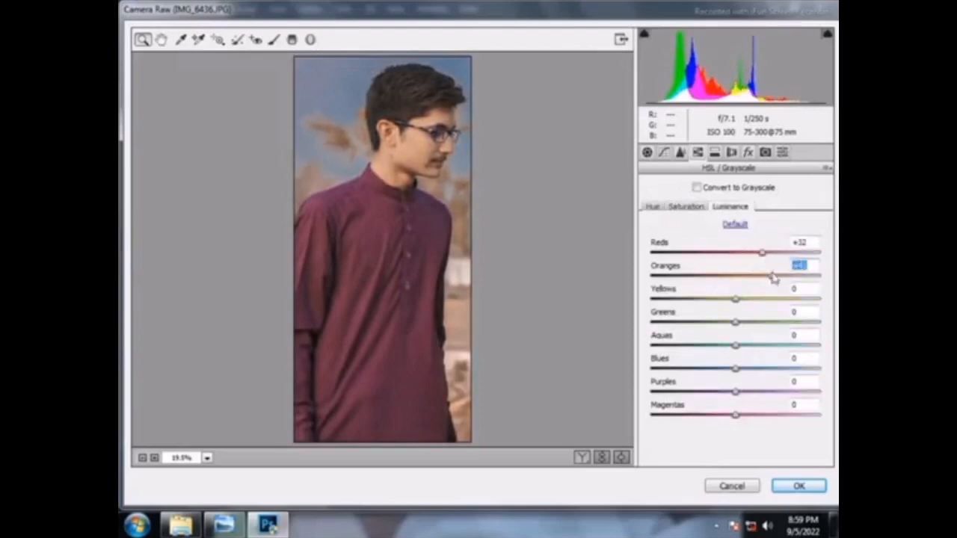
pyautogui.moveTo(735, 391); pyautogui.dragTo(798, 416)
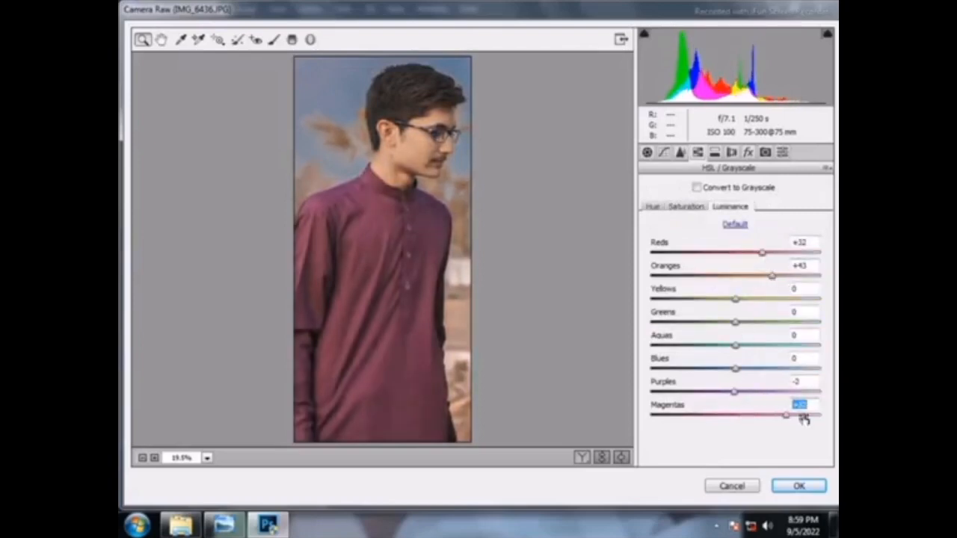
pyautogui.press('Return')
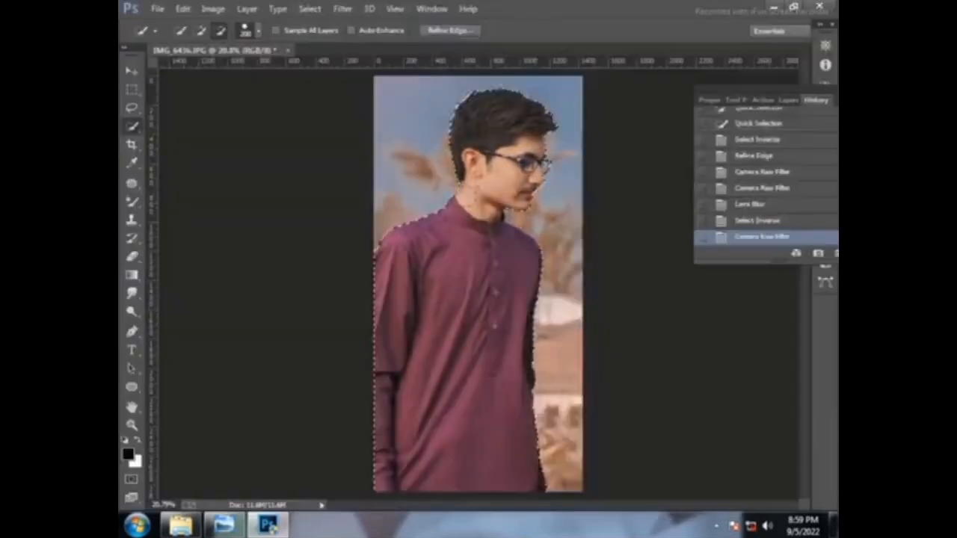
# Step: Deselect the subject and, in Liquify, push the front top edge of the hair slightly upward with a size 300 brush
pyautogui.rightClick(499, 205)
pyautogui.click(523, 216)
pyautogui.click(342, 9)
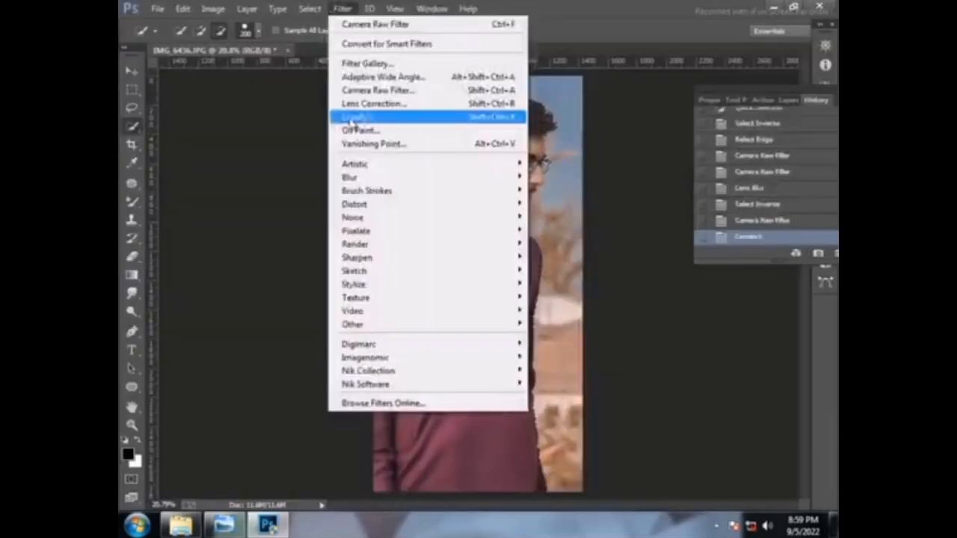
pyautogui.click(358, 120)
pyautogui.press('[')
pyautogui.press('[')
pyautogui.press('[')
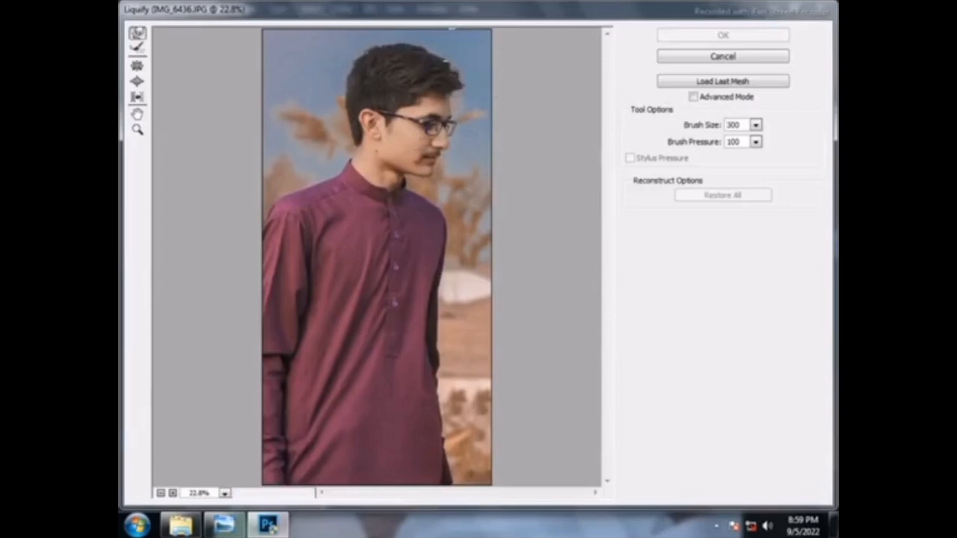
pyautogui.moveTo(439, 69); pyautogui.dragTo(436, 63)
# Step: Enlarge the Liquify brush to 600 and push the hair outward at the back of the head for more volume
pyautogui.press(']')
pyautogui.press(']')
pyautogui.press(']')
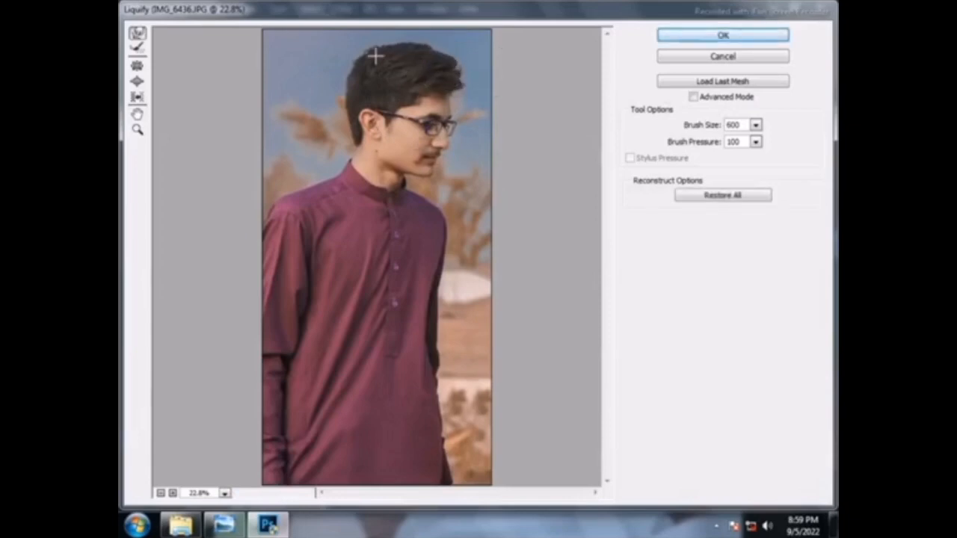
pyautogui.moveTo(357, 66); pyautogui.dragTo(344, 81)
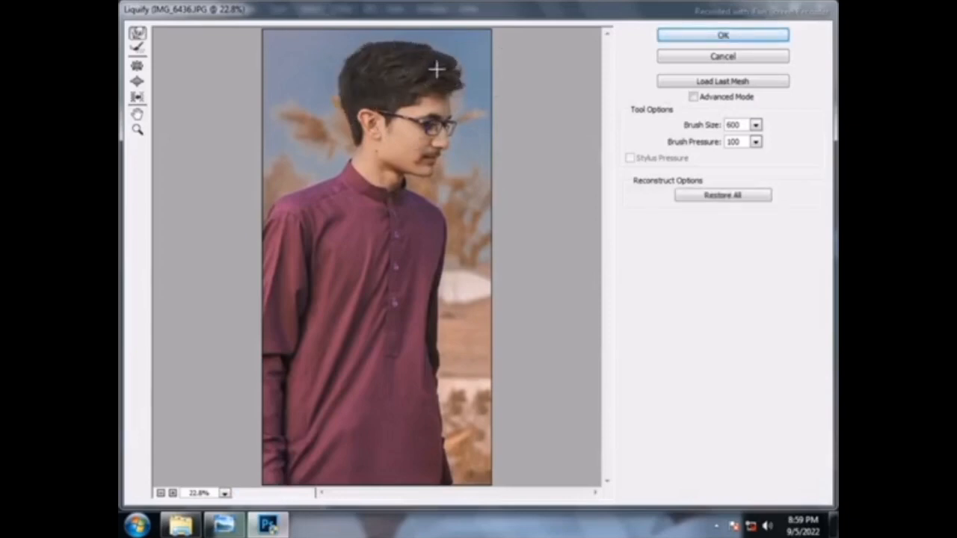
# Step: Reshape the front and top of the hair with a smaller Liquify brush, ending at size 400, and apply the filter
pyautogui.press('[')
pyautogui.press('[')
pyautogui.press('[')
pyautogui.press('[')
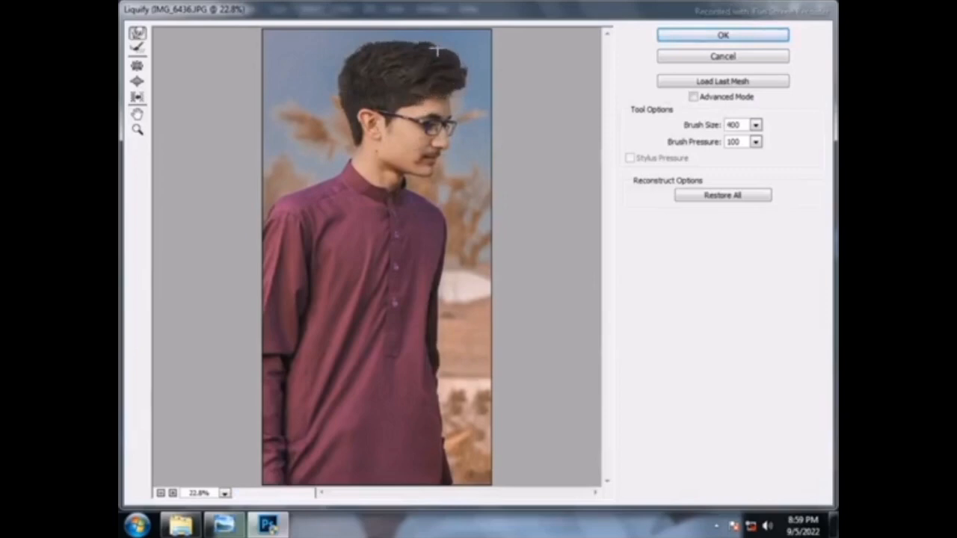
pyautogui.press(']')
pyautogui.press(']')
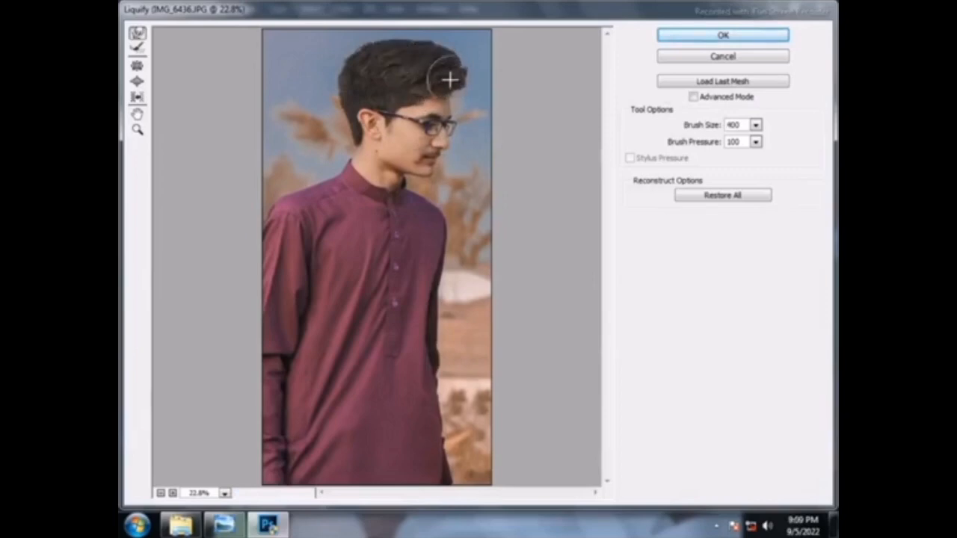
pyautogui.press('Return')
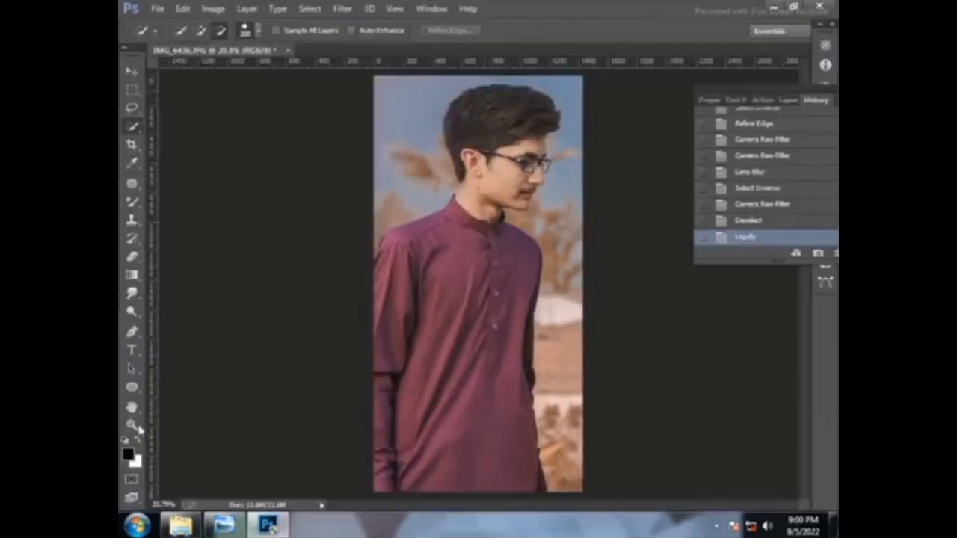
# Step: Smooth the cheek skin between the ear and the glasses with the Mixer Brush at 20% Wet
pyautogui.click(132, 425)
pyautogui.click(605, 173)
pyautogui.click(519, 242)
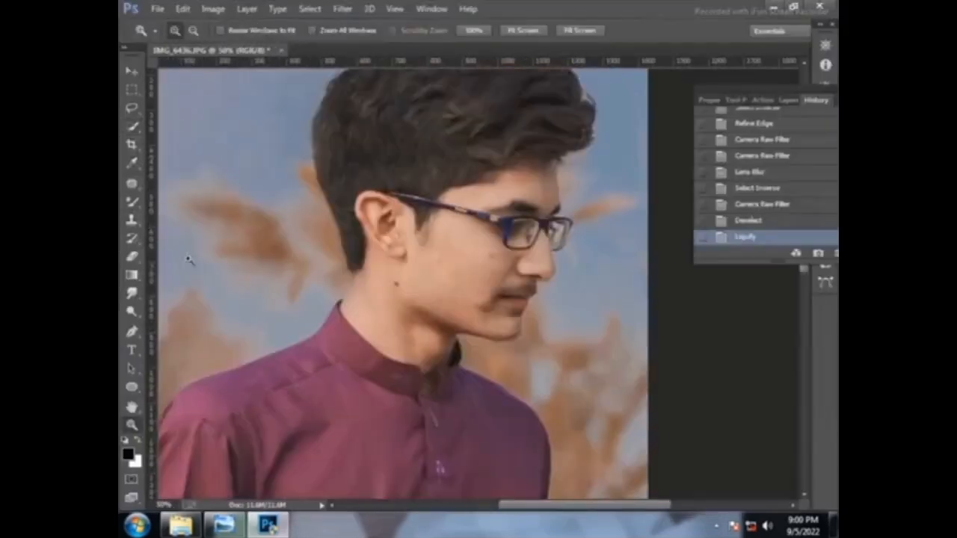
pyautogui.click(423, 297)
pyautogui.click(132, 201)
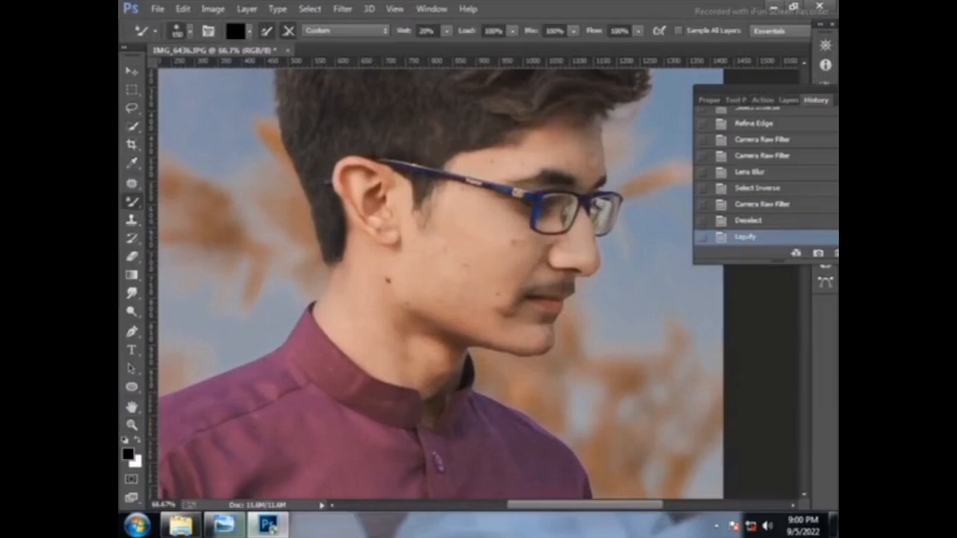
pyautogui.moveTo(447, 236); pyautogui.dragTo(449, 209)
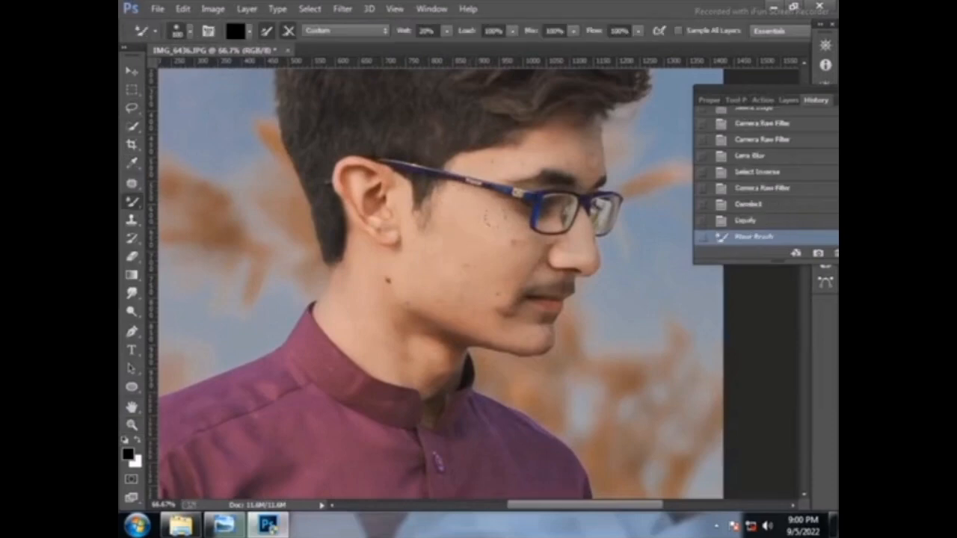
pyautogui.moveTo(492, 217); pyautogui.dragTo(506, 240)
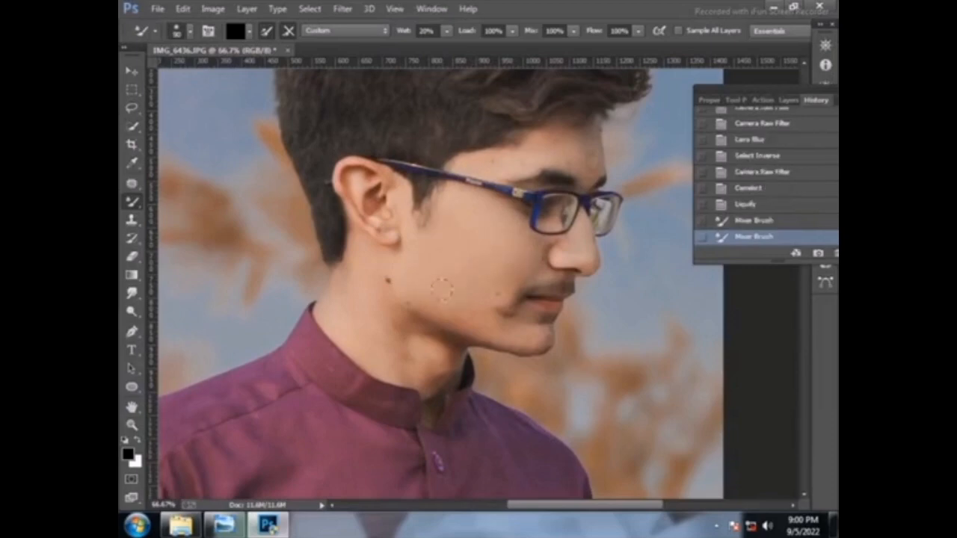
# Step: Blend away the blemishes on the lower cheek, jaw and chin with a smaller Mixer Brush
pyautogui.moveTo(481, 283); pyautogui.dragTo(526, 332)
pyautogui.press('[')
pyautogui.press('[')
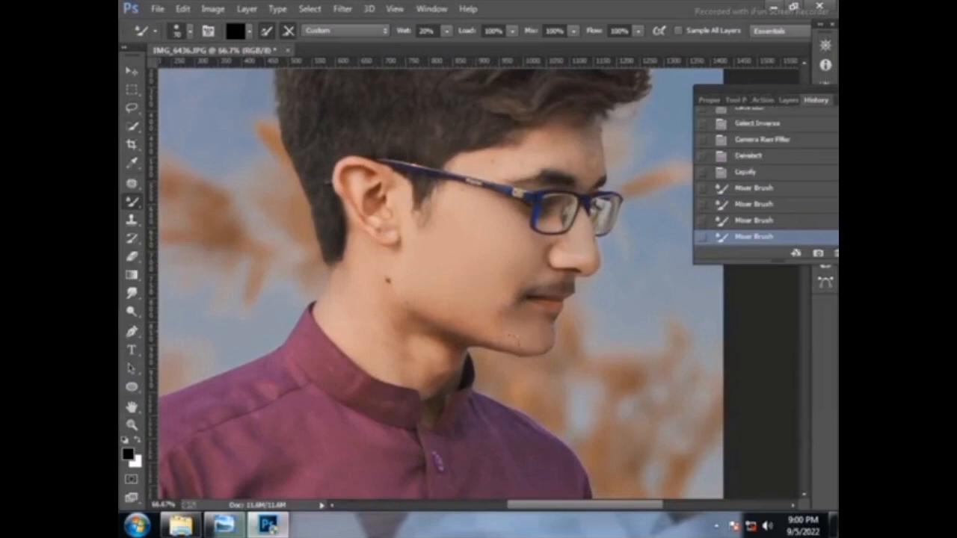
pyautogui.click(443, 296)
# Step: Smooth the forehead and the skin around the glasses with the Mixer Brush, setting Wet to 27% and then 17%
pyautogui.click(446, 32)
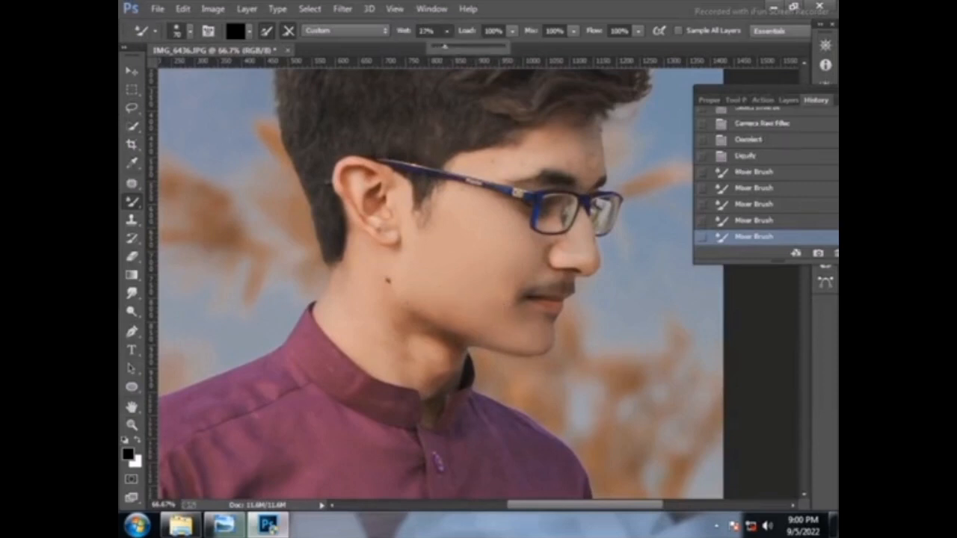
pyautogui.click(524, 245)
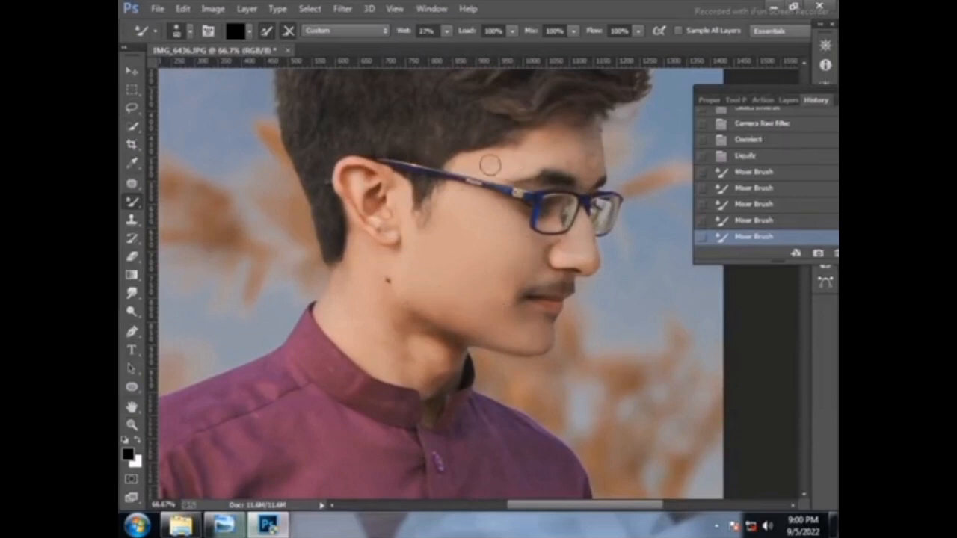
pyautogui.press('[')
pyautogui.scroll(-5, 566, 150)
pyautogui.moveTo(545, 142)
pyautogui.mouseDown()
pyautogui.moveTo(566, 149)
pyautogui.moveTo(544, 183)
pyautogui.mouseUp()
pyautogui.press('[')
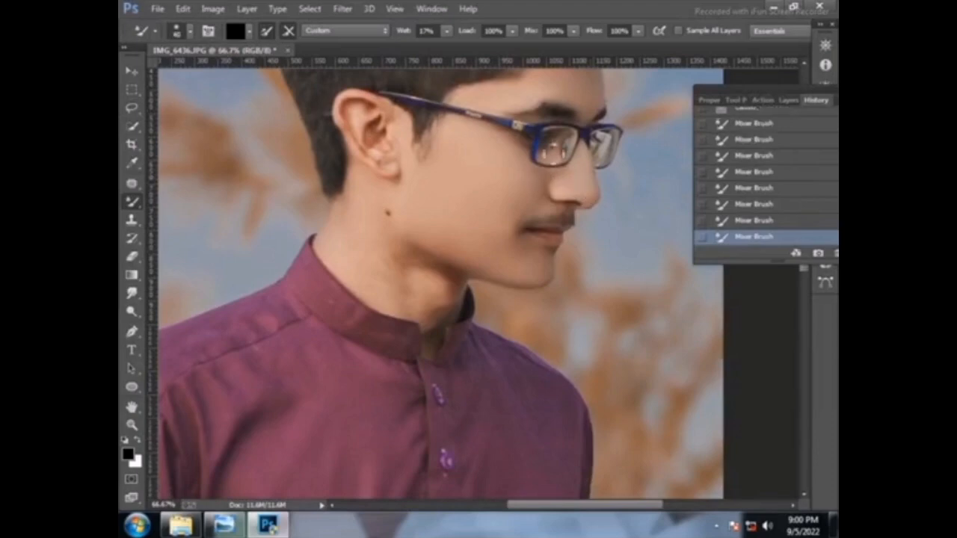
# Step: Smooth the skin of the neck and around the ear with the Mixer Brush at 17% Wet
pyautogui.scroll(-3, 545, 192)
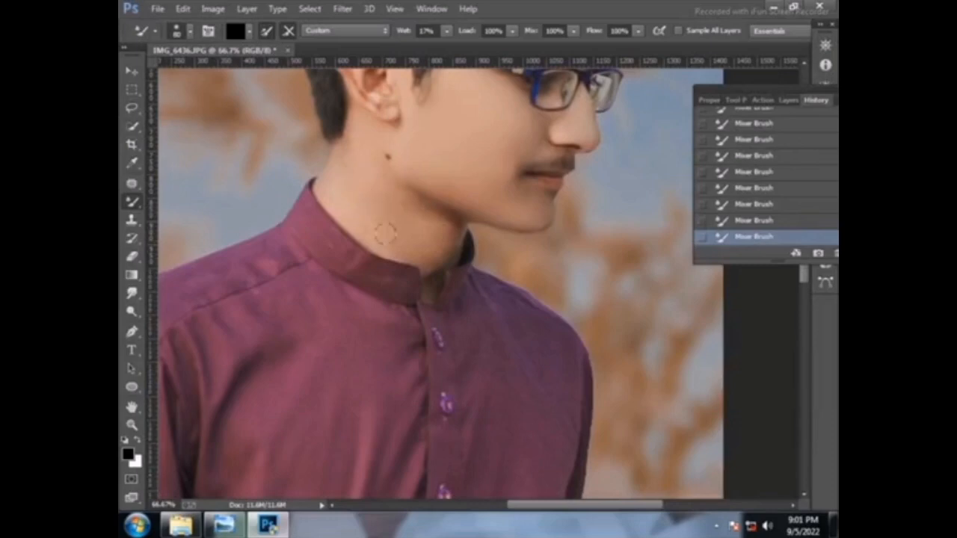
pyautogui.scroll(7, 383, 233)
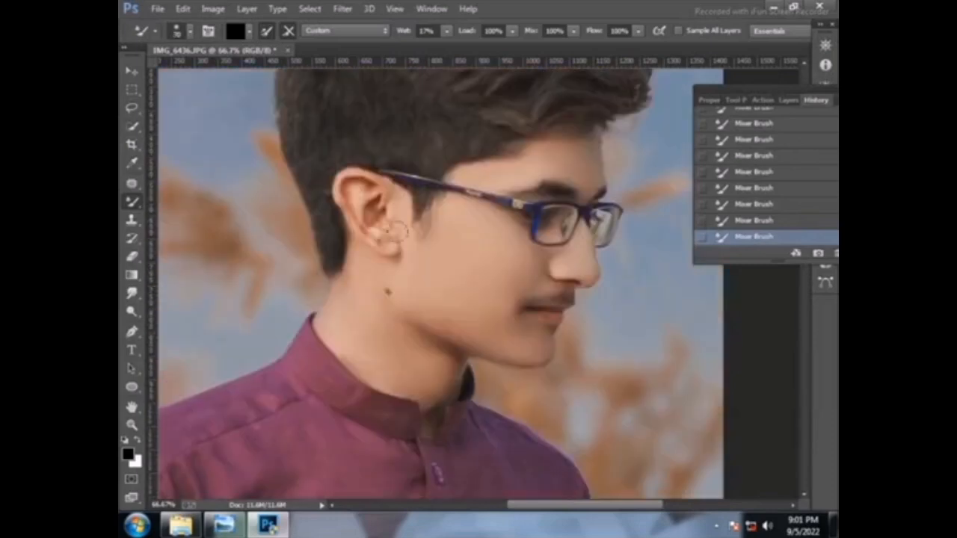
pyautogui.scroll(3, 416, 234)
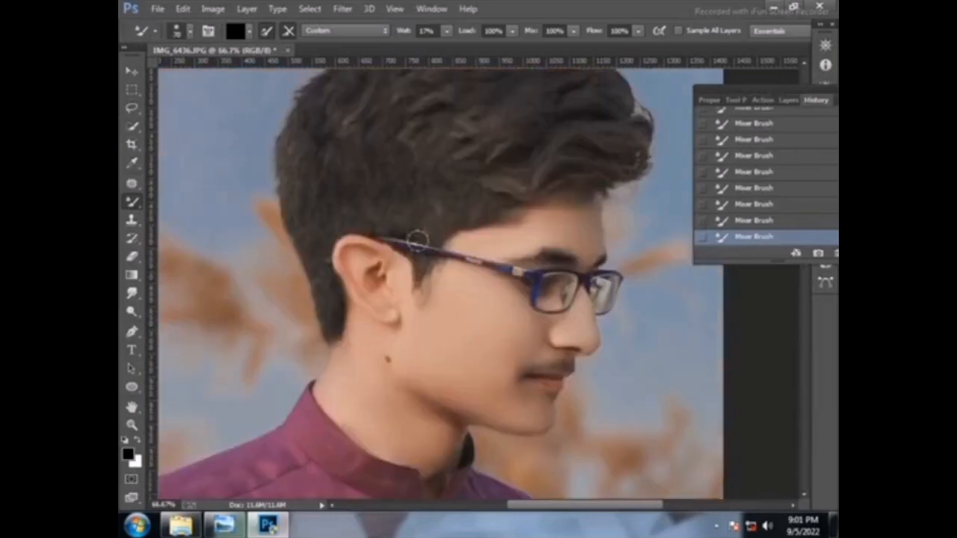
# Step: Run the Camera Raw Filter on the whole portrait, lowering Shadows and adjusting the Reds and Oranges Luminance, and apply it
pyautogui.click(342, 9)
pyautogui.click(362, 90)
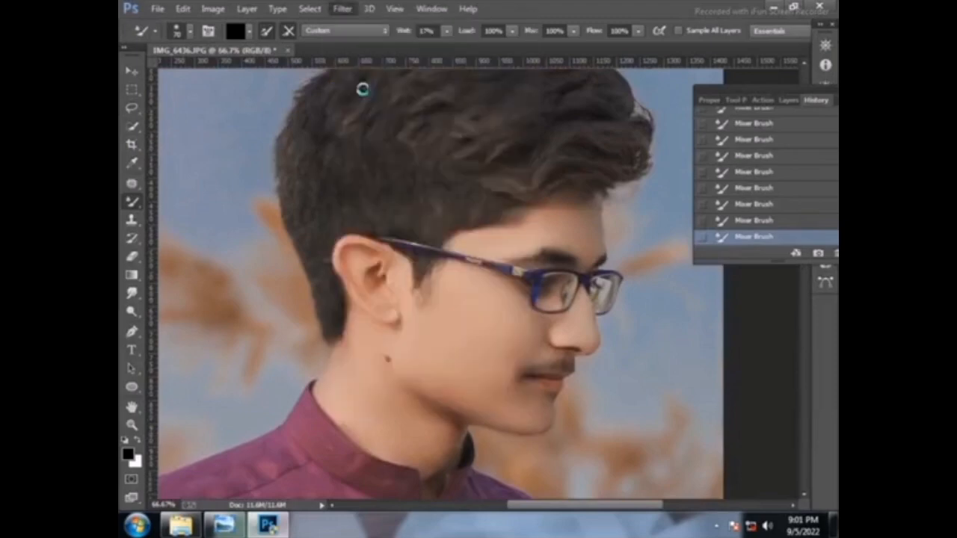
pyautogui.moveTo(723, 328); pyautogui.dragTo(695, 305)
pyautogui.moveTo(731, 353); pyautogui.dragTo(676, 353)
pyautogui.click(697, 152)
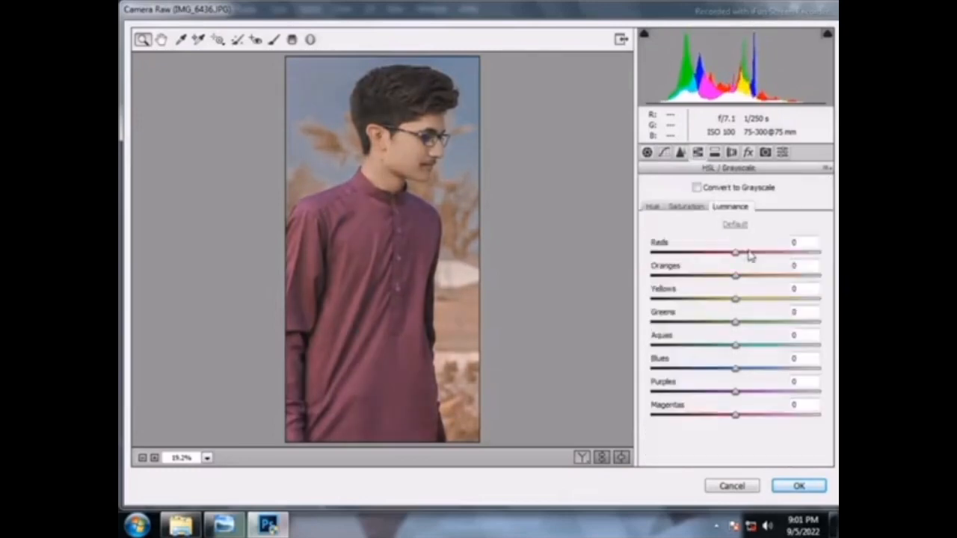
pyautogui.moveTo(737, 252); pyautogui.dragTo(722, 279)
pyautogui.moveTo(728, 283); pyautogui.dragTo(733, 282)
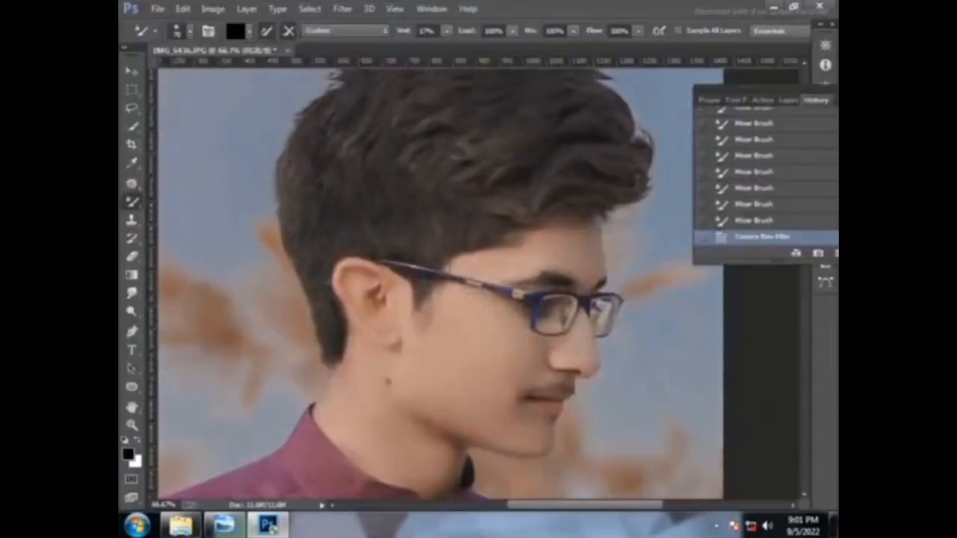
# Step: Fit the whole portrait on screen and bring up the file commands
pyautogui.scroll(1, 361, 272)
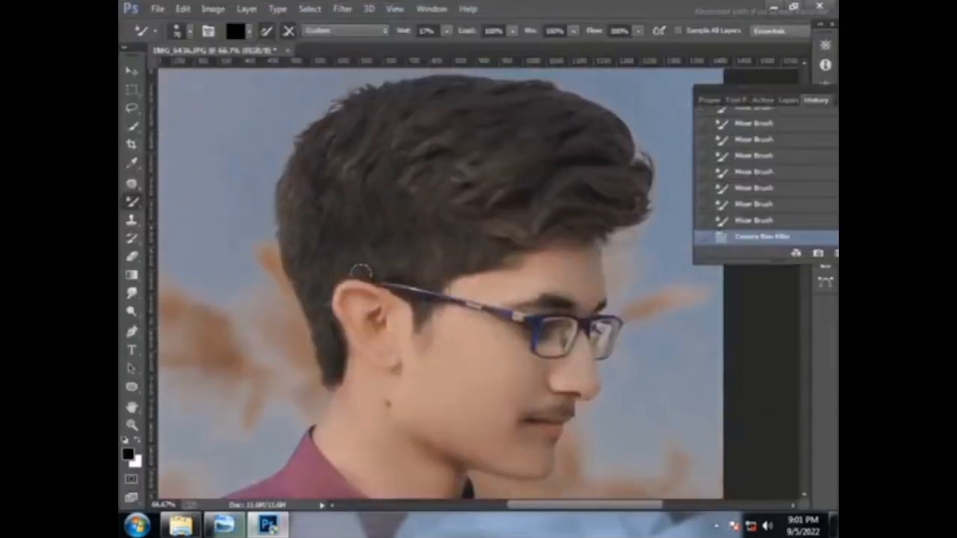
pyautogui.click(131, 424)
pyautogui.rightClick(265, 329)
pyautogui.click(292, 337)
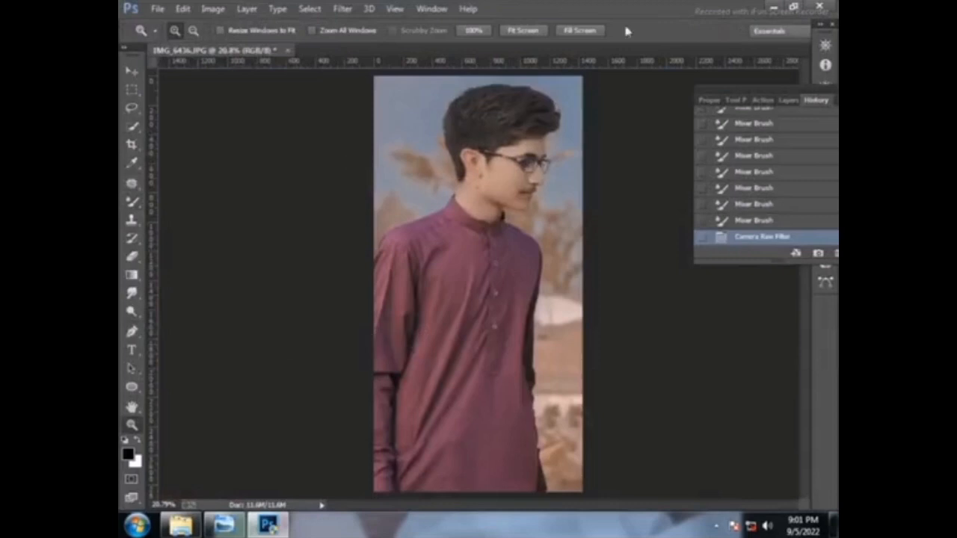
pyautogui.click(161, 9)
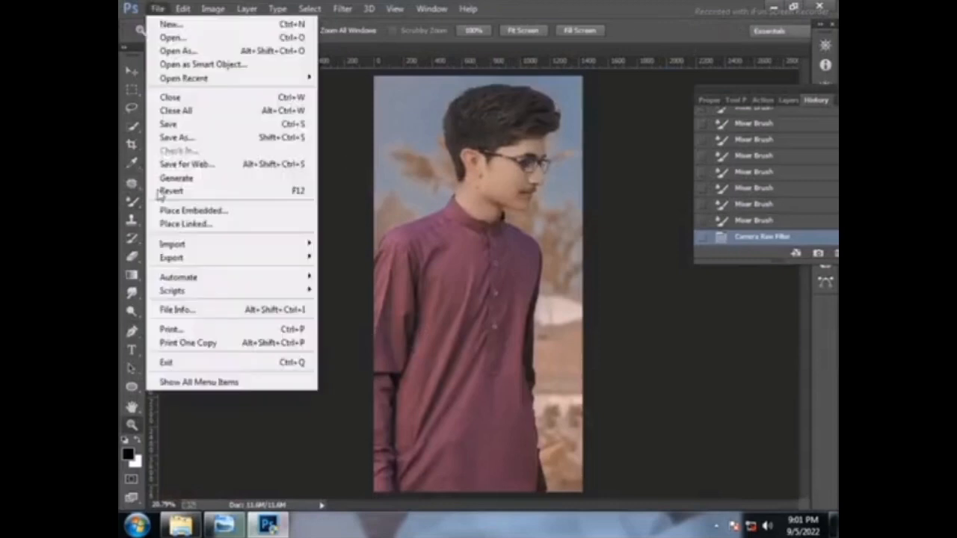